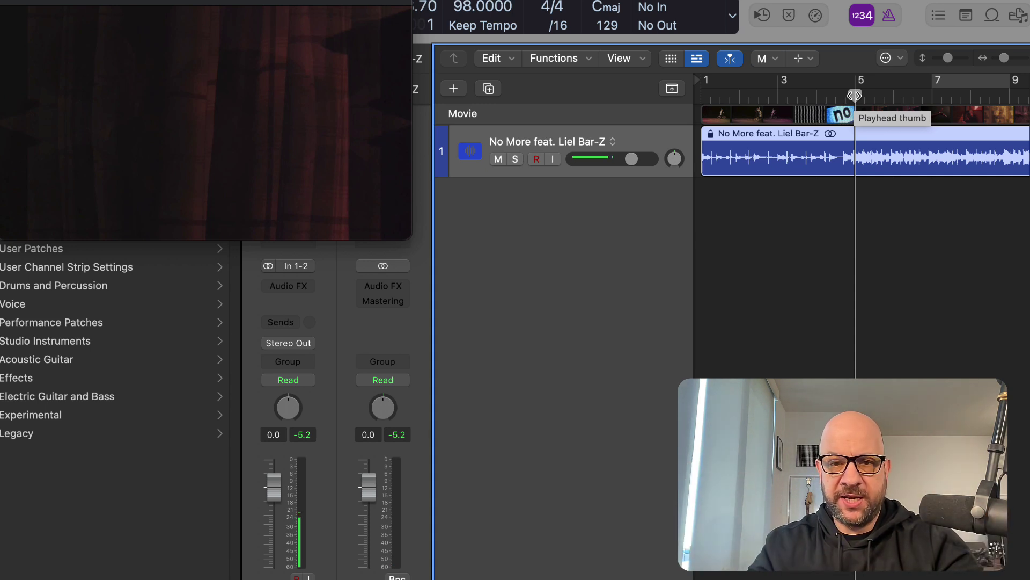
Start playback of the No More song together with its synced movie
key("space")
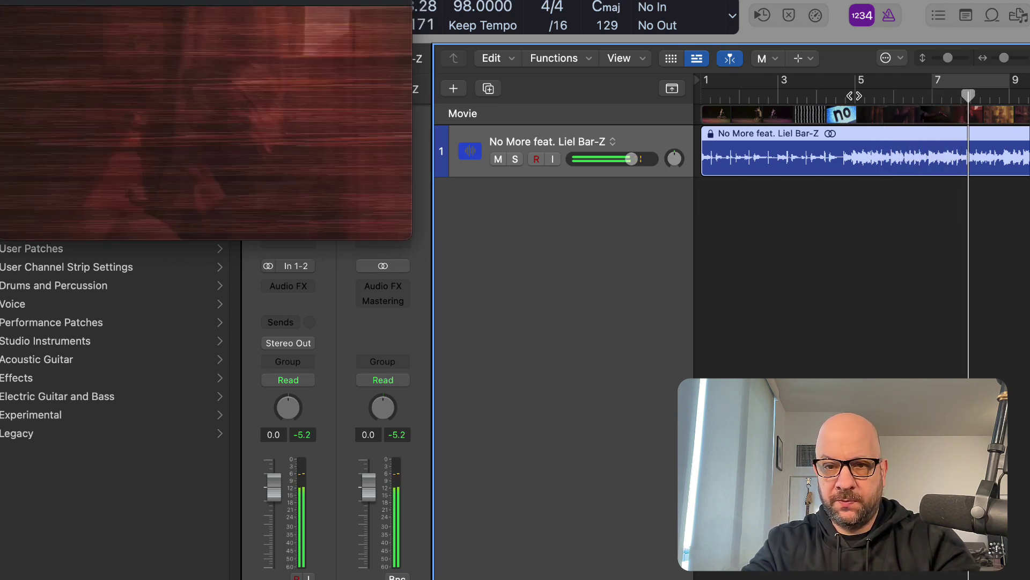
Switch back to the Pointer tool for editing the song region
key("m")
key("t")
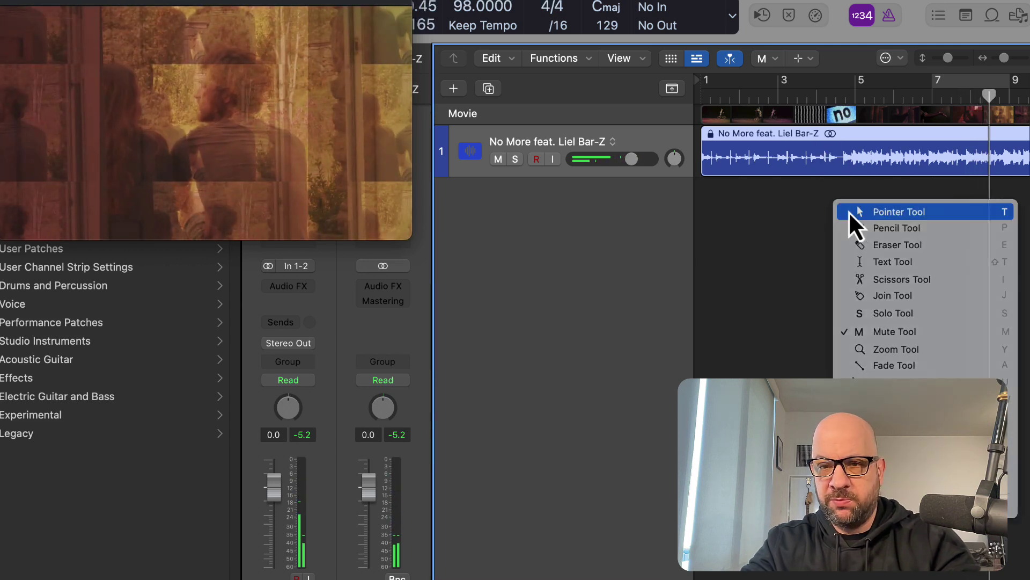
left_click(841, 209)
right_click(786, 160)
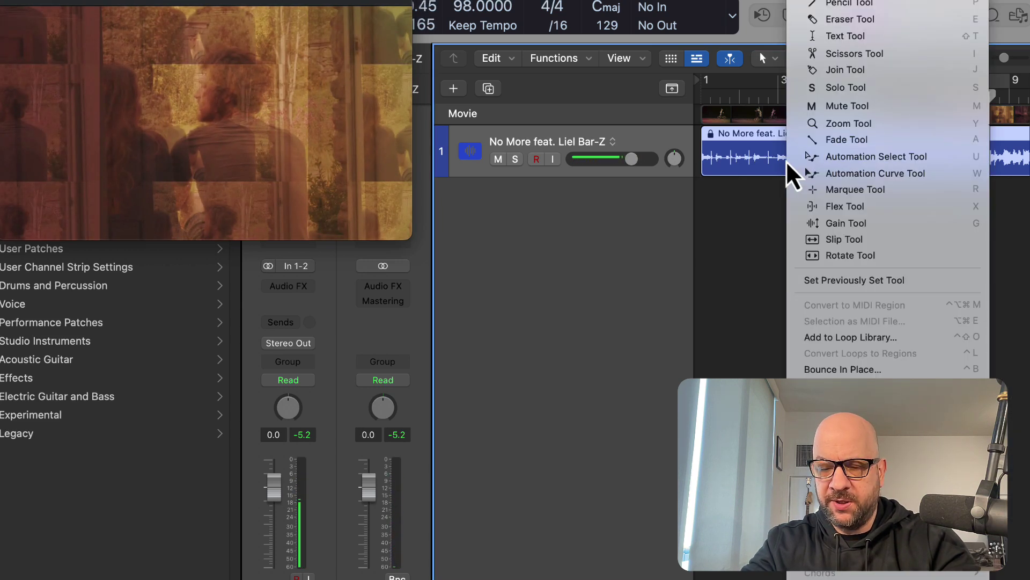
key("Escape")
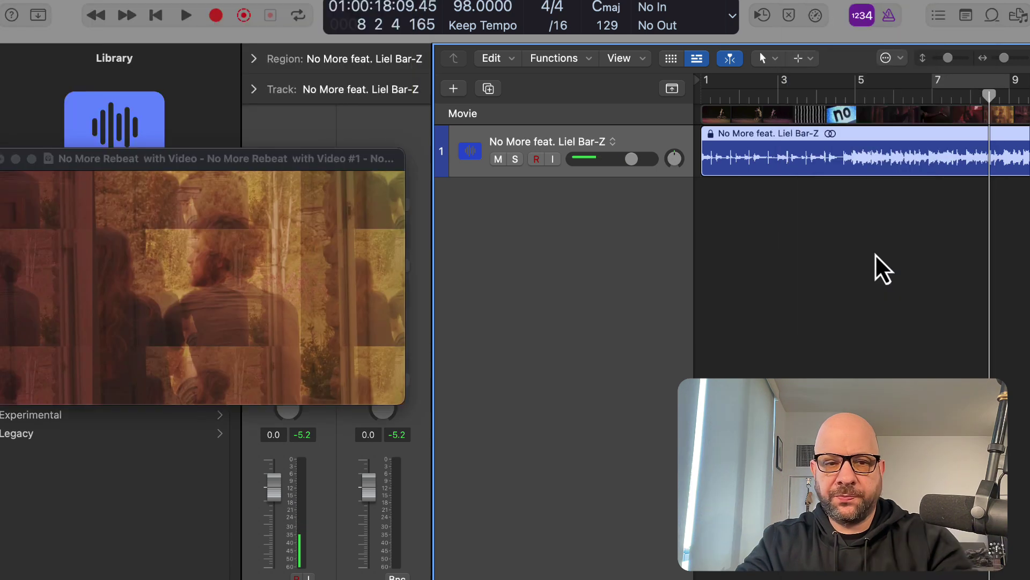
Run Stem Splitter on the song region, keeping Vocals, Drums, Bass and Other checked
left_click(555, 59)
left_click(583, 222)
left_click_drag(349, 163, 172, 157)
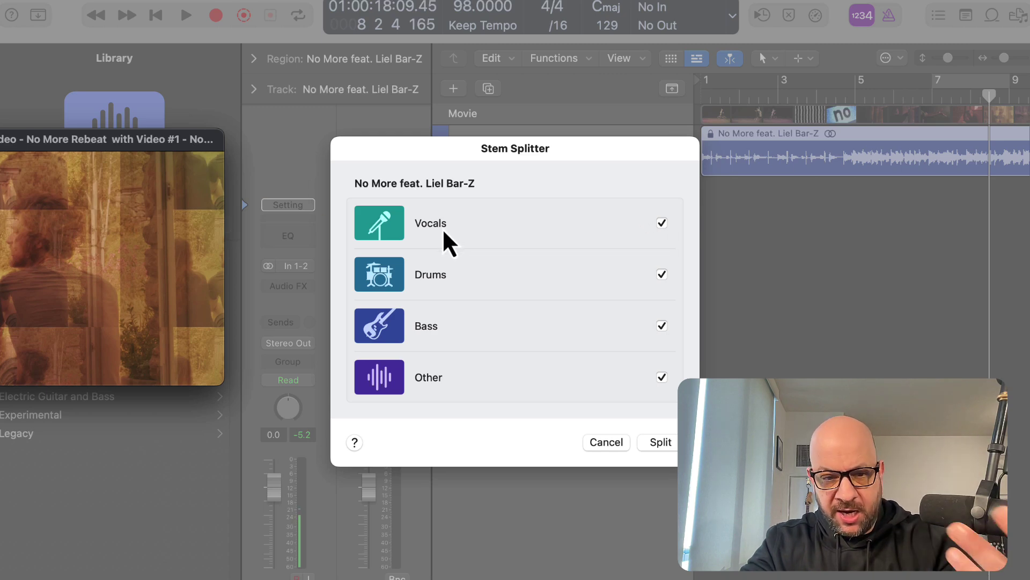
left_click(660, 444)
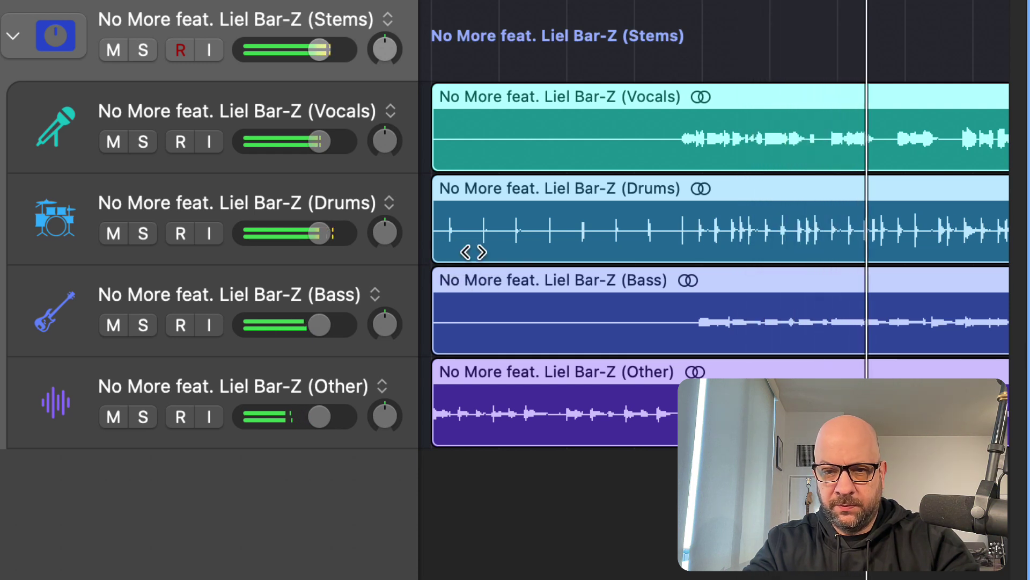
Solo the Drums stem track, resume playback and select the Drums track
key("space")
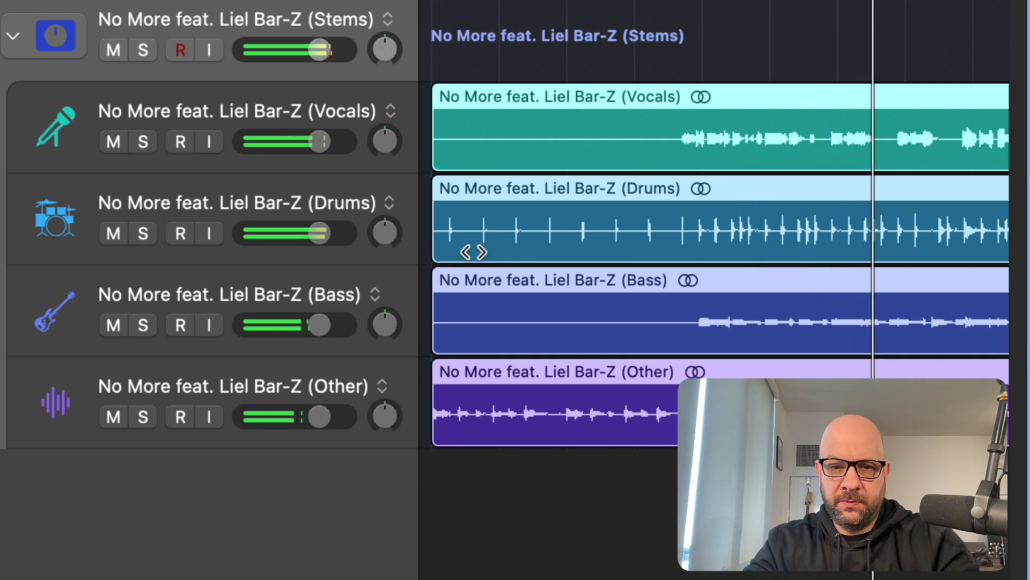
left_click(143, 234)
key("space")
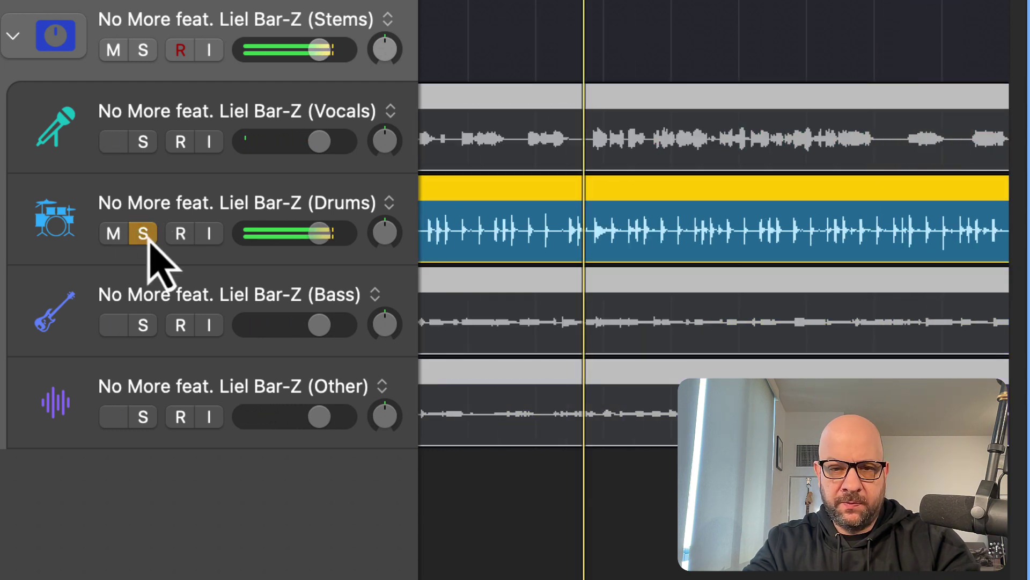
left_click(255, 197)
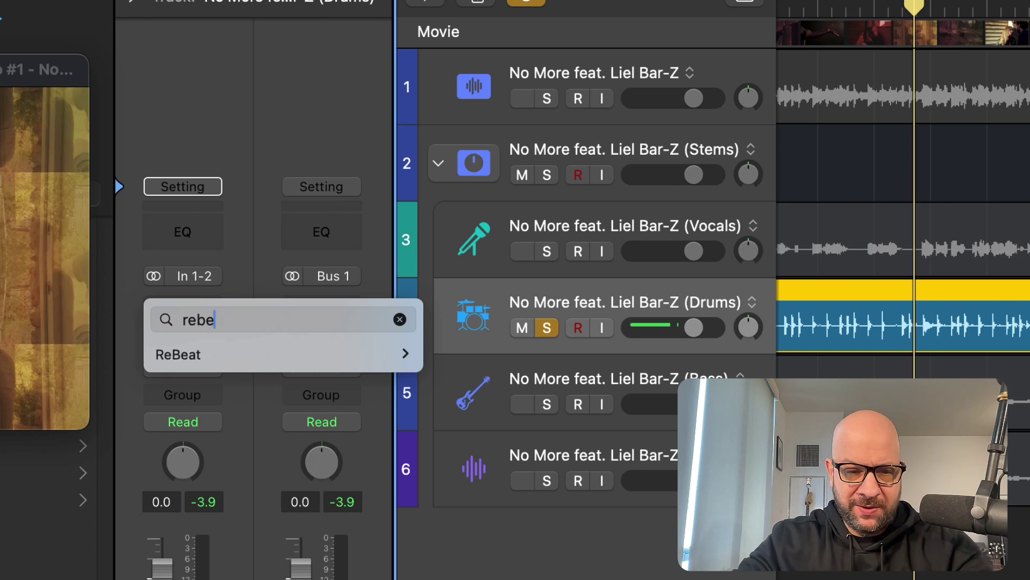
Insert ReBeat in stereo on the Drums stem's Audio FX slot
mouse_move(347, 357)
left_click(432, 363)
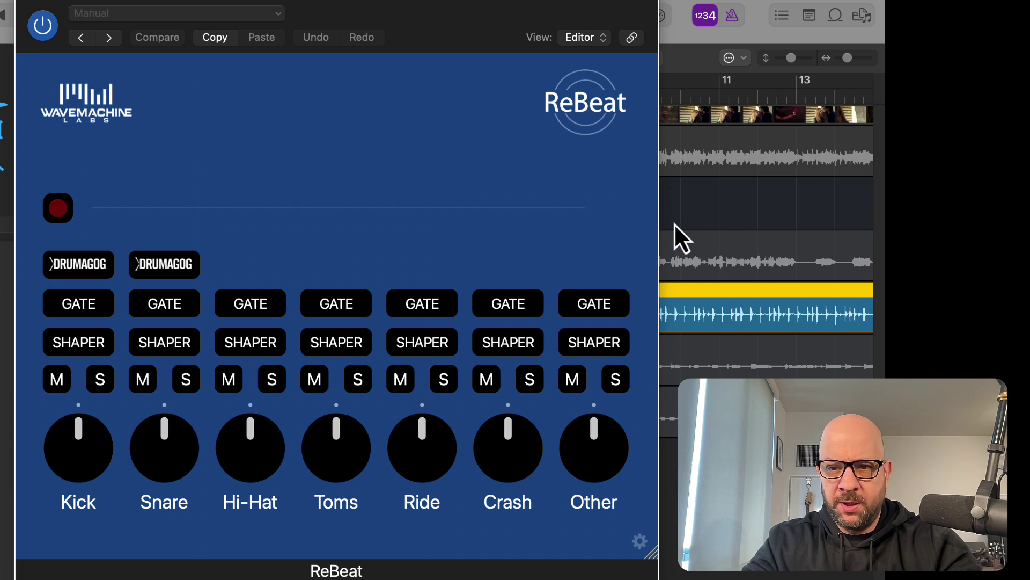
Refocus the tracks area and scroll left while ReBeat captures the drum stem
left_click(726, 209)
scroll(727, 210, "left", 5)
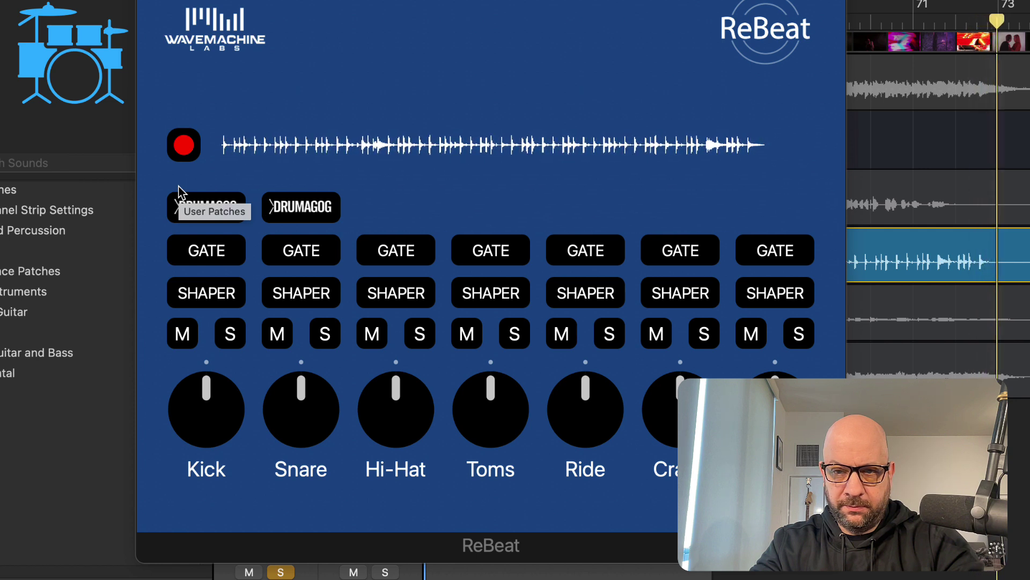
Stop ReBeat's capture to process kit pieces, unsolo the Drums stem and reopen ReBeat
left_click(190, 150)
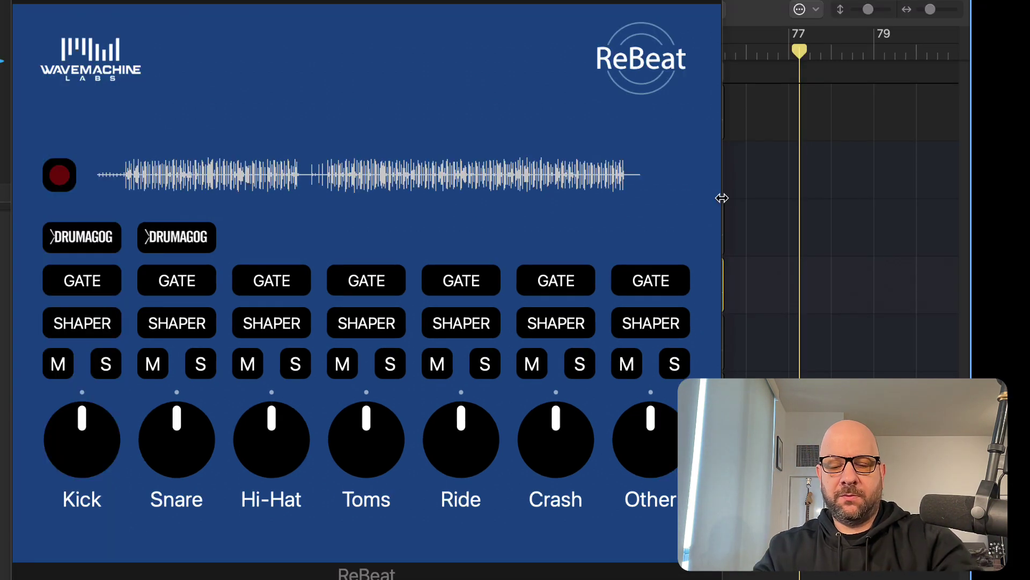
scroll(721, 199, "left", 15)
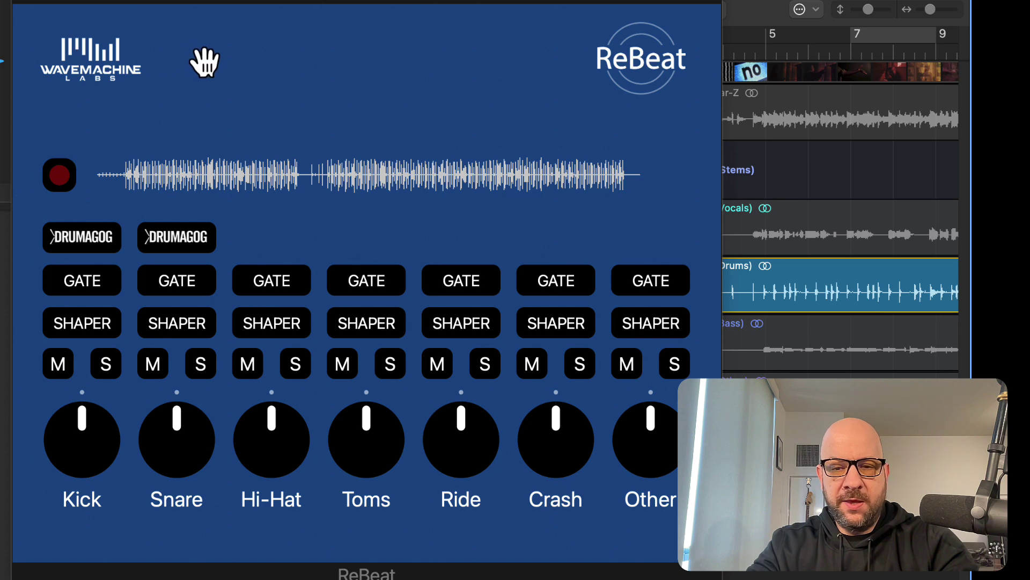
key("super+w")
left_click(417, 295)
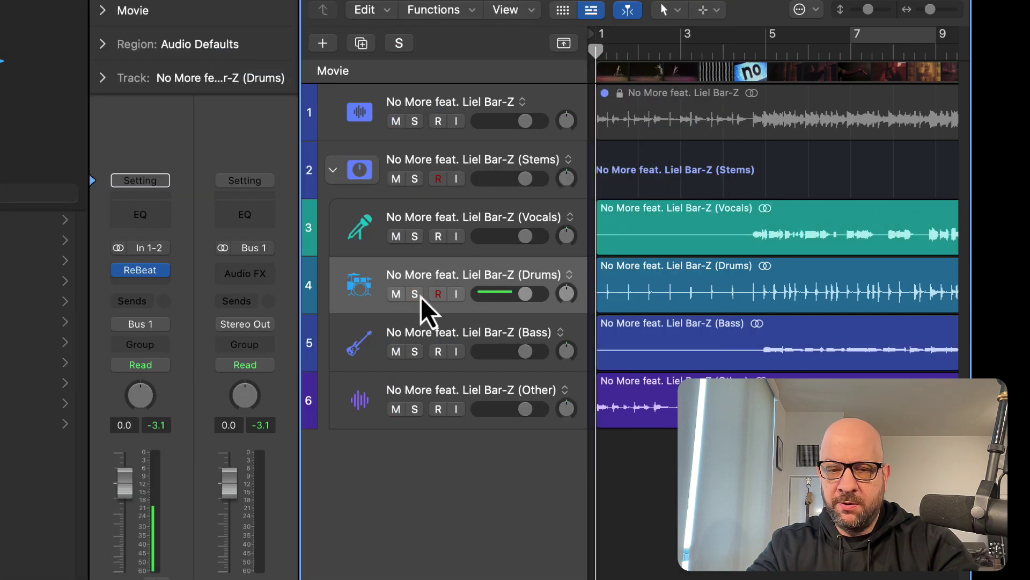
left_click(149, 272)
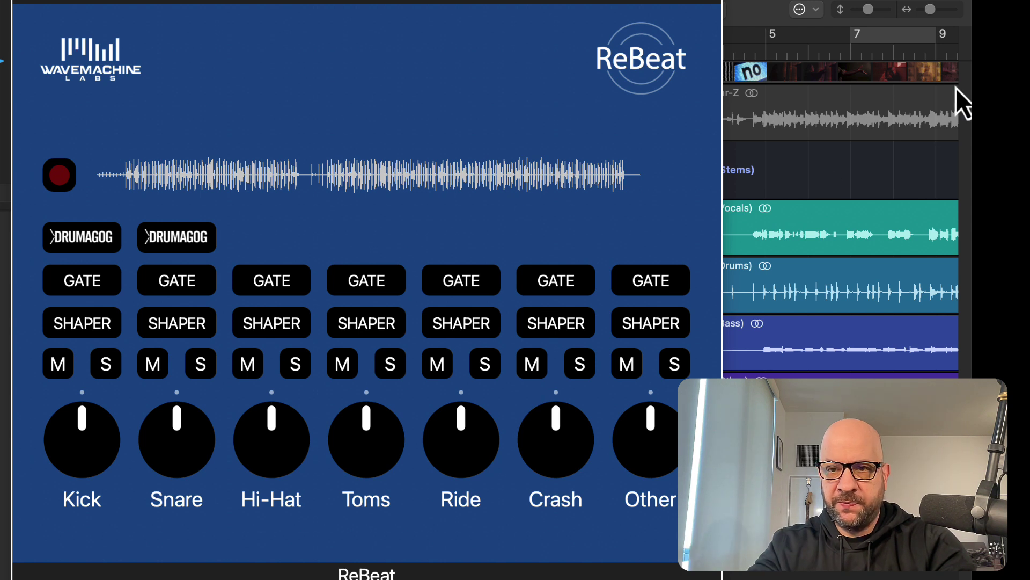
Loop bars 7–9 and audition the separated snare on its own
left_click(867, 40)
key("space")
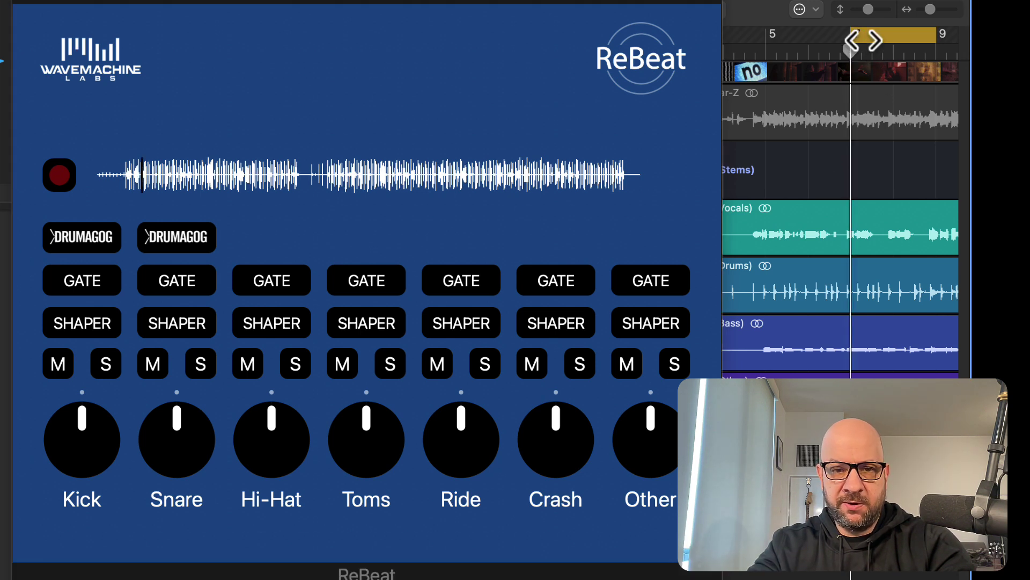
left_click(201, 370)
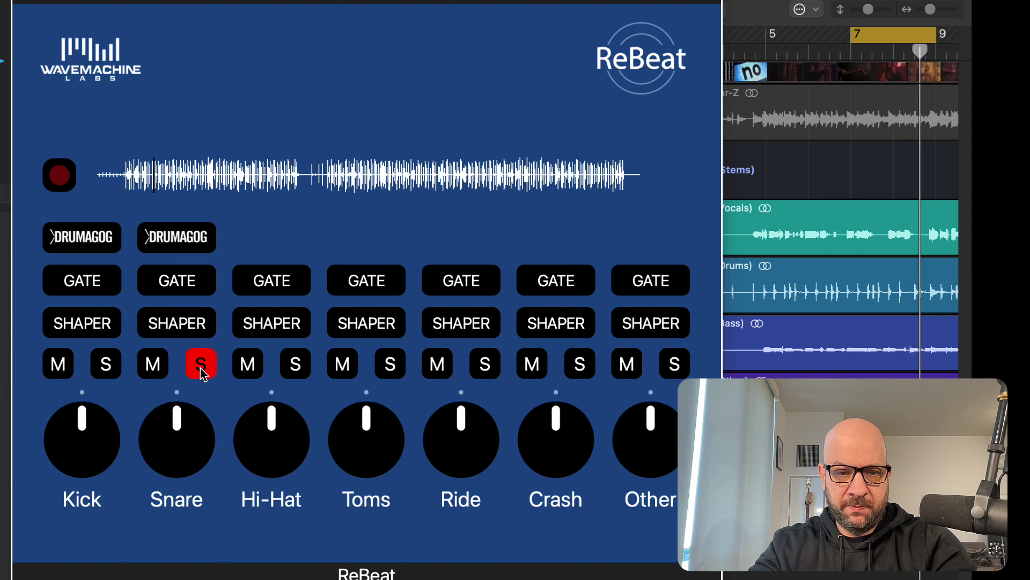
left_click(201, 370)
Audition the separated kick solo, then bring up the Kick Drumagog settings
left_click(108, 371)
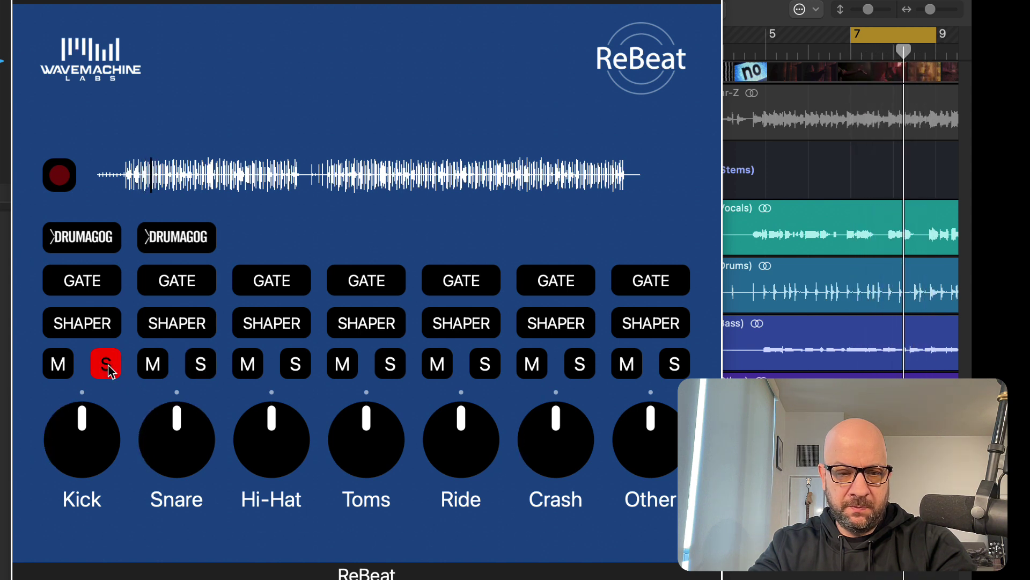
left_click(108, 371)
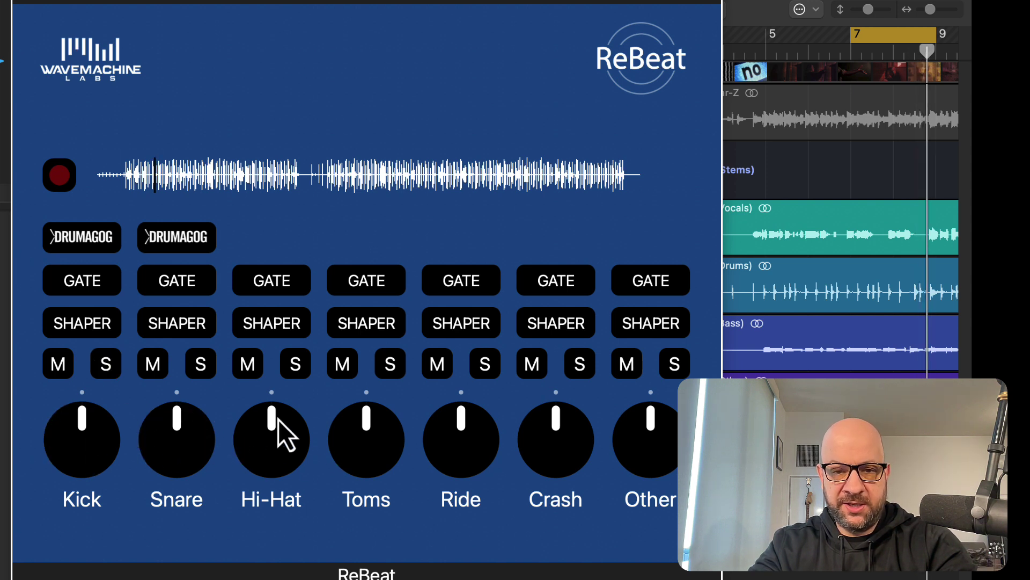
left_click(93, 240)
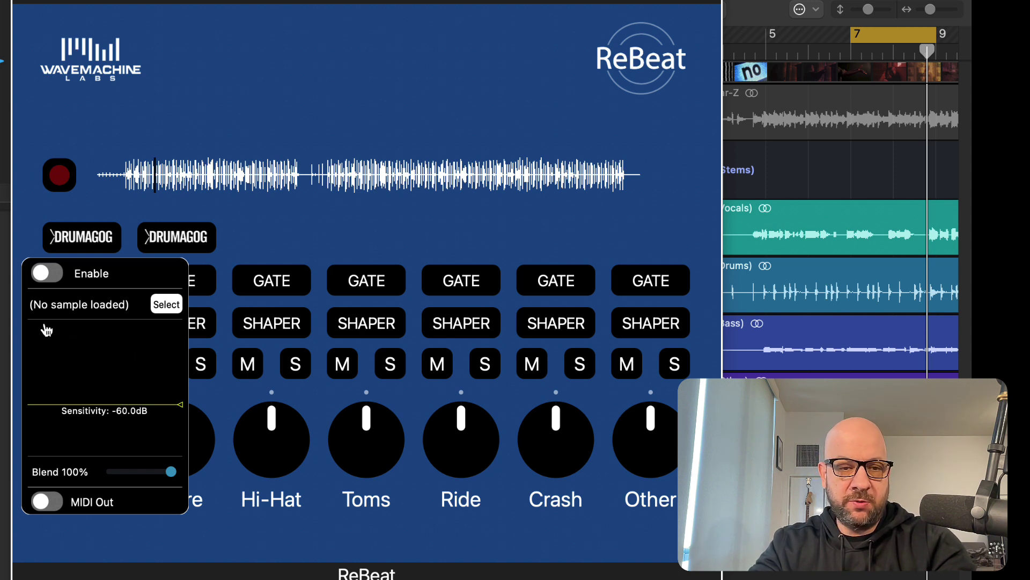
Enable kick replacement and load the Kick_Alt Demo.gog sample from Bass Drums
left_click(51, 274)
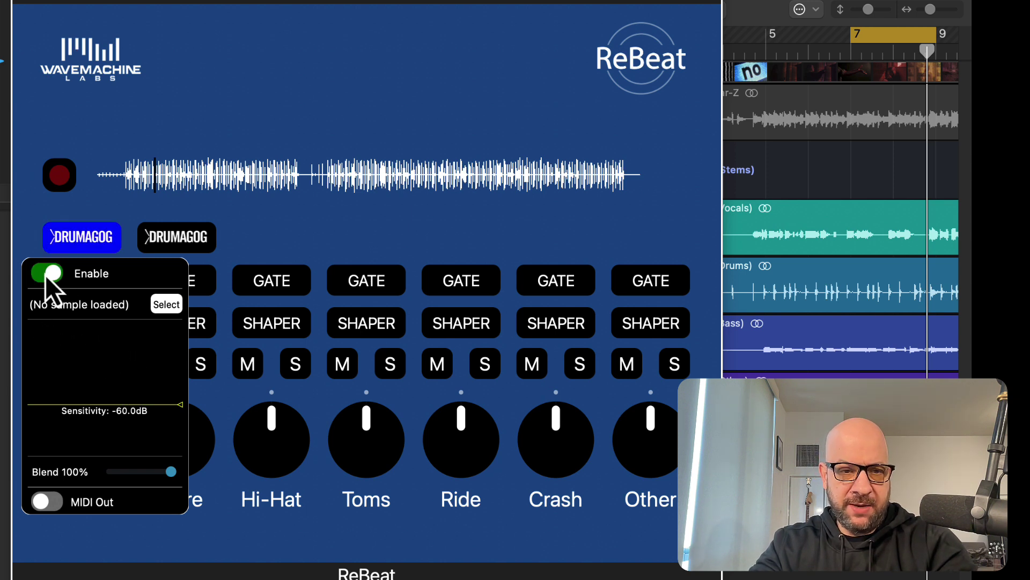
left_click(166, 305)
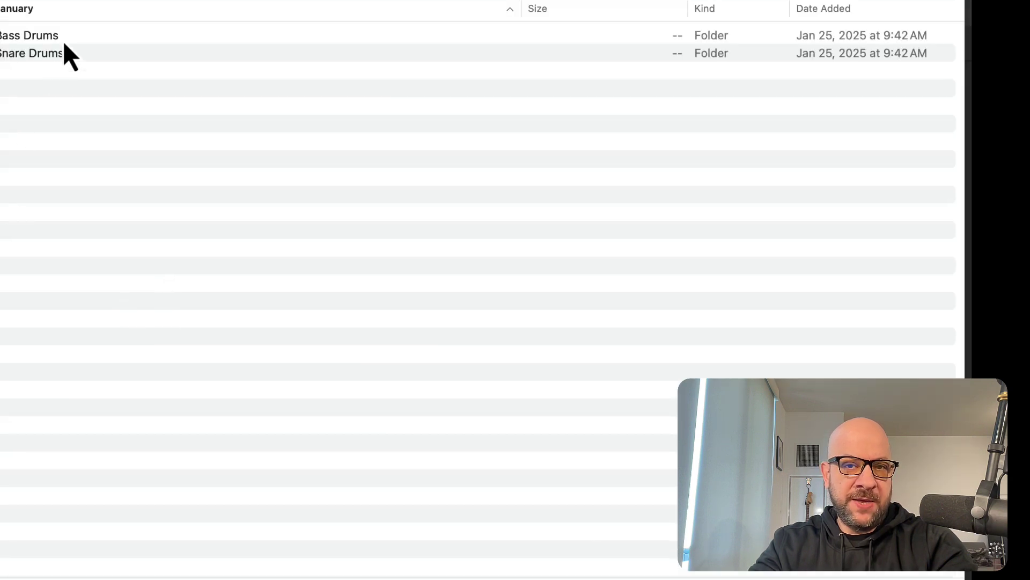
double_click(65, 40)
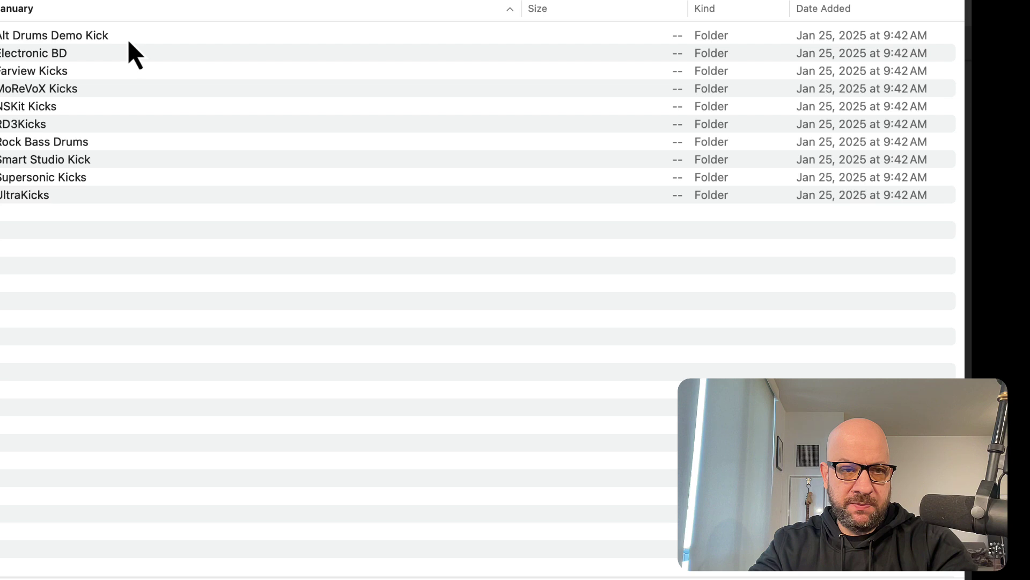
double_click(128, 39)
left_click(133, 40)
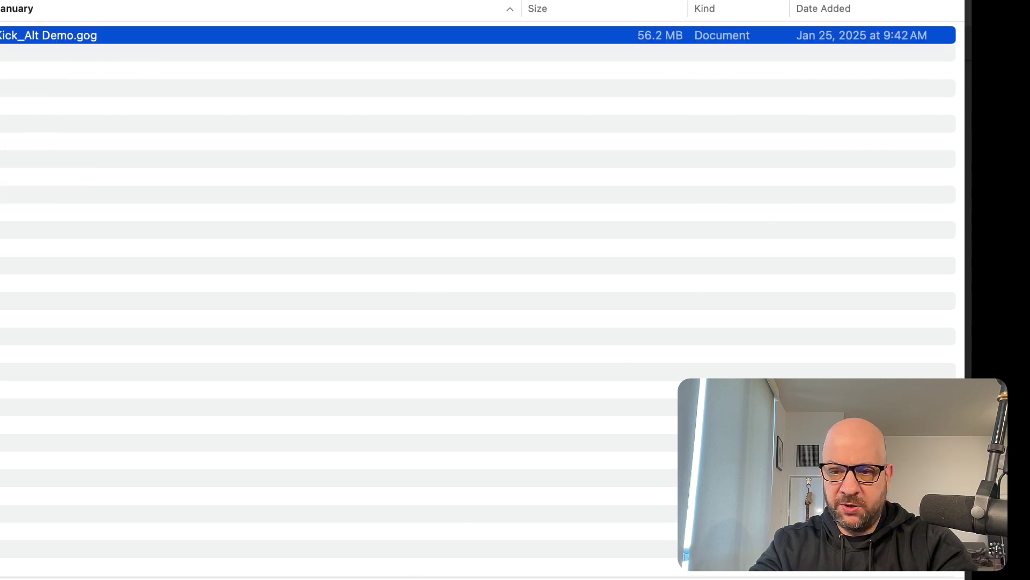
key("Return")
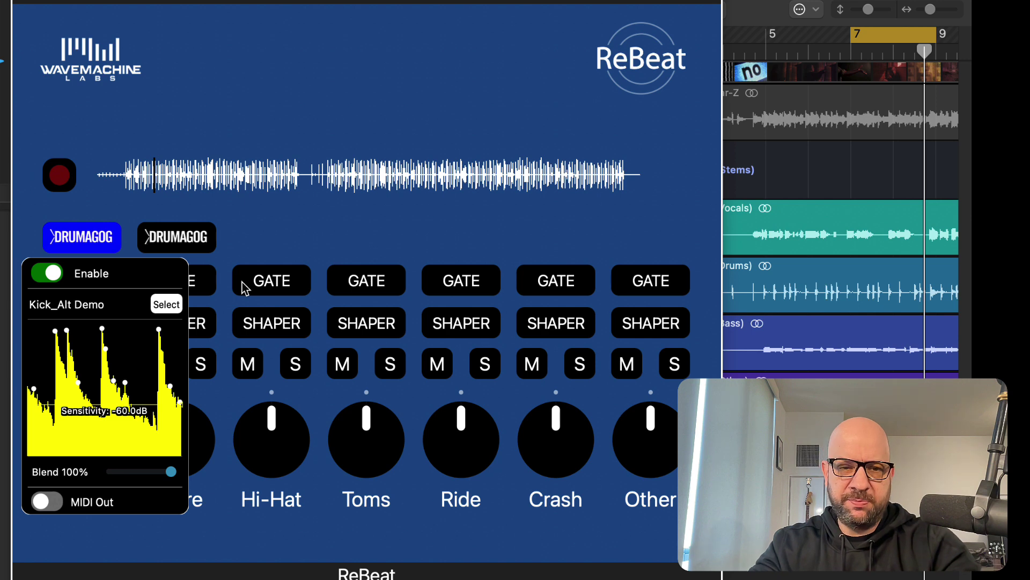
Re-solo the Drums stem, enable kick MIDI output and set the kick blend to 57%
key("super+w")
left_click(416, 296)
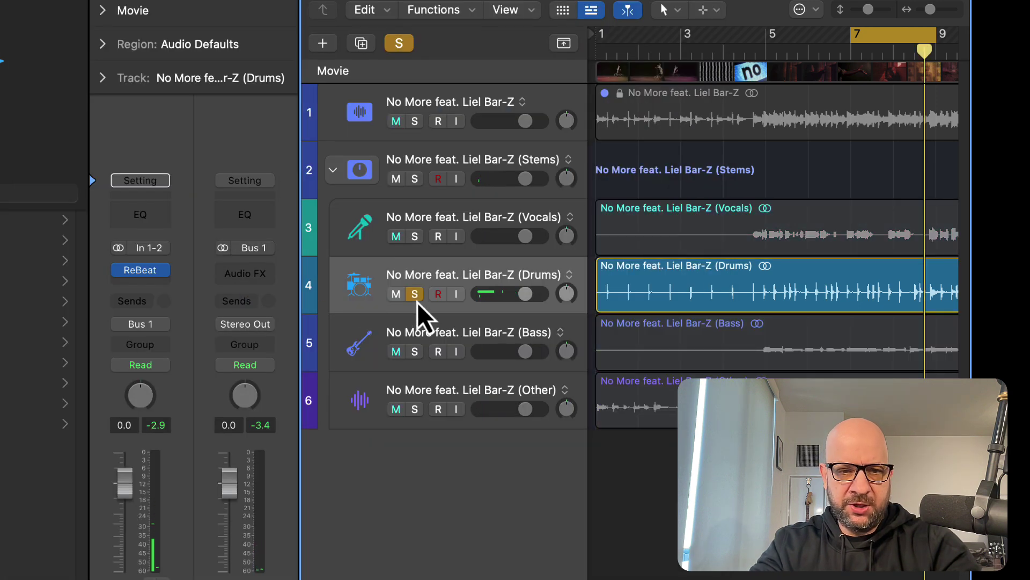
key("v")
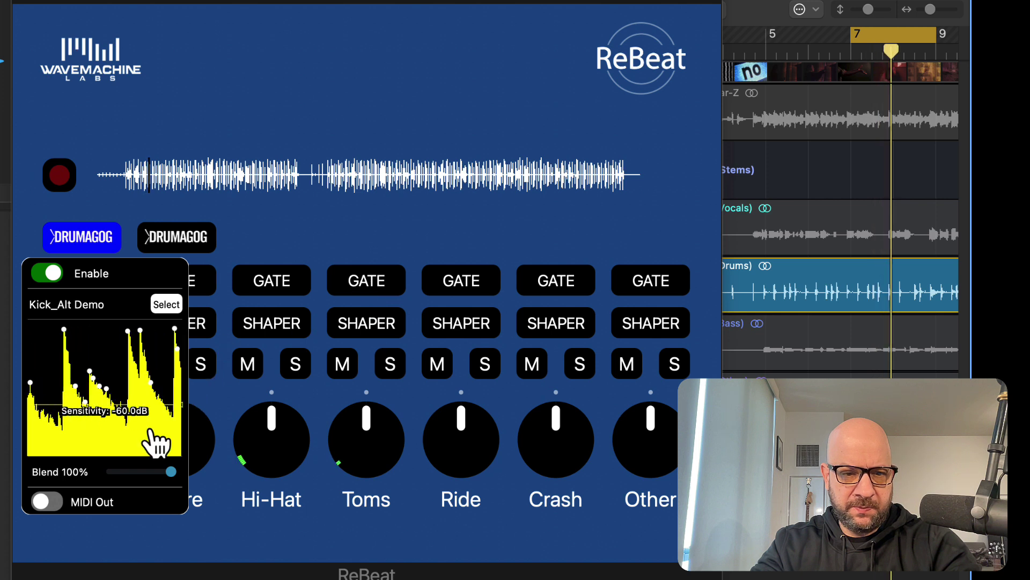
left_click_drag(171, 472, 133, 481)
left_click(61, 503)
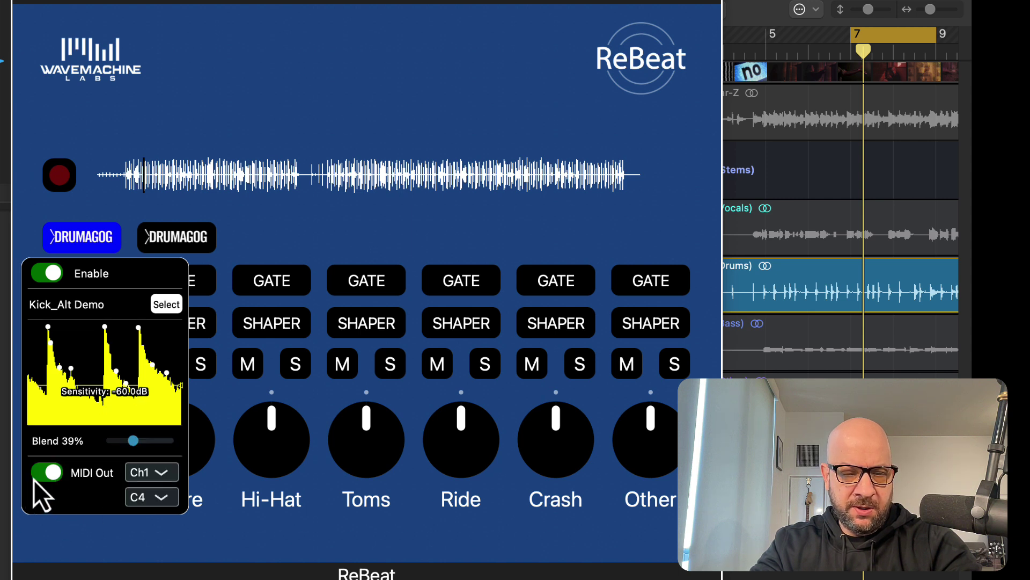
left_click_drag(132, 443, 144, 445)
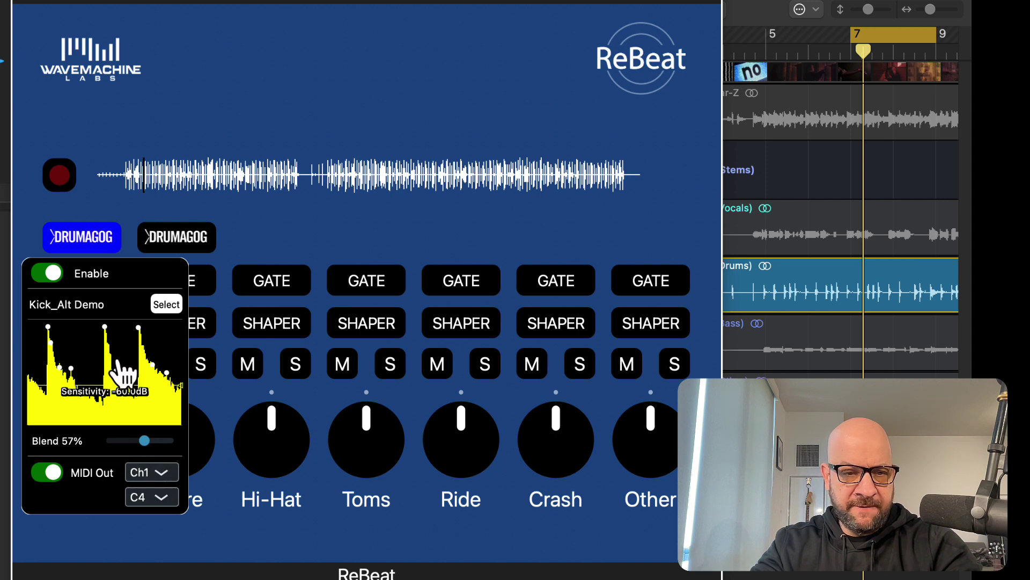
Switch off the kick Drumagog replacement and leave the kick shaper unchanged
left_click(44, 275)
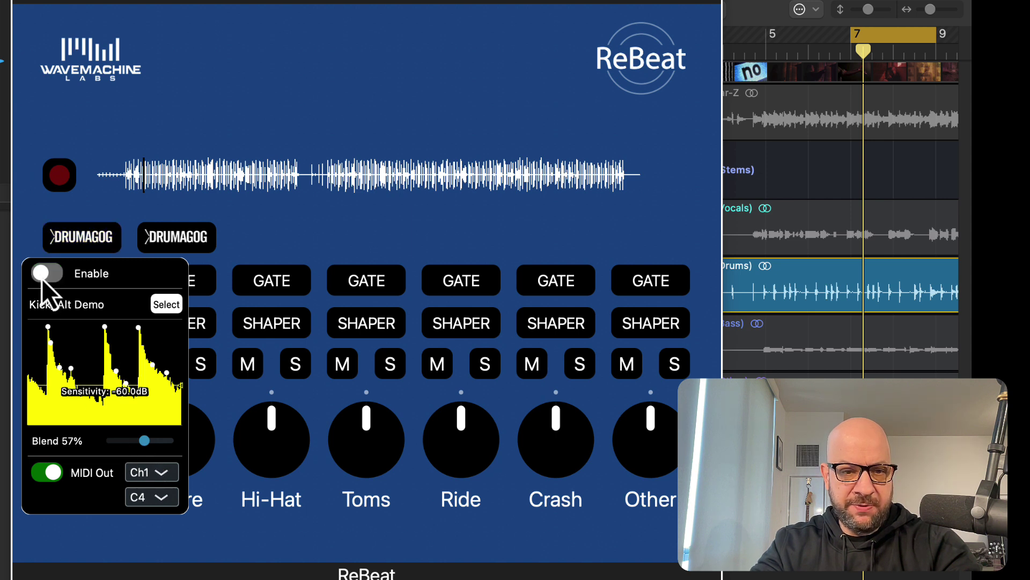
left_click(262, 236)
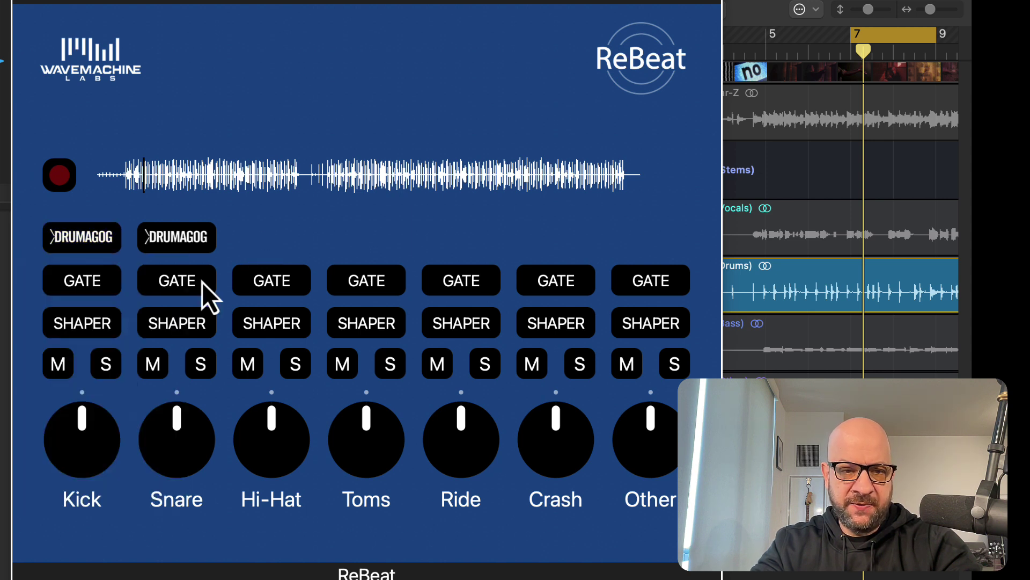
left_click(96, 327)
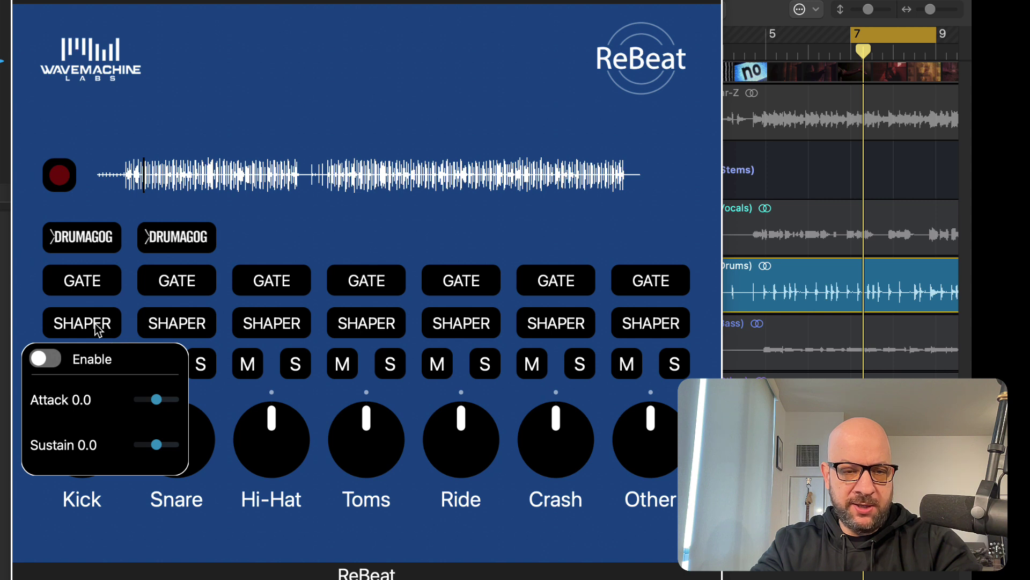
left_click(96, 327)
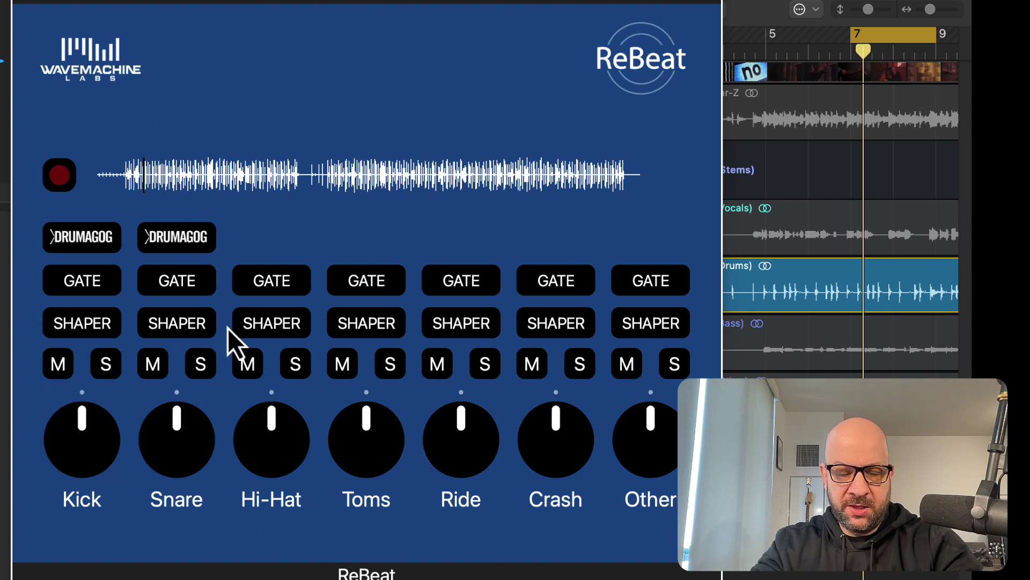
Toggle the kick gate on and back off, leaving it at -60.0 dB threshold
left_click(80, 290)
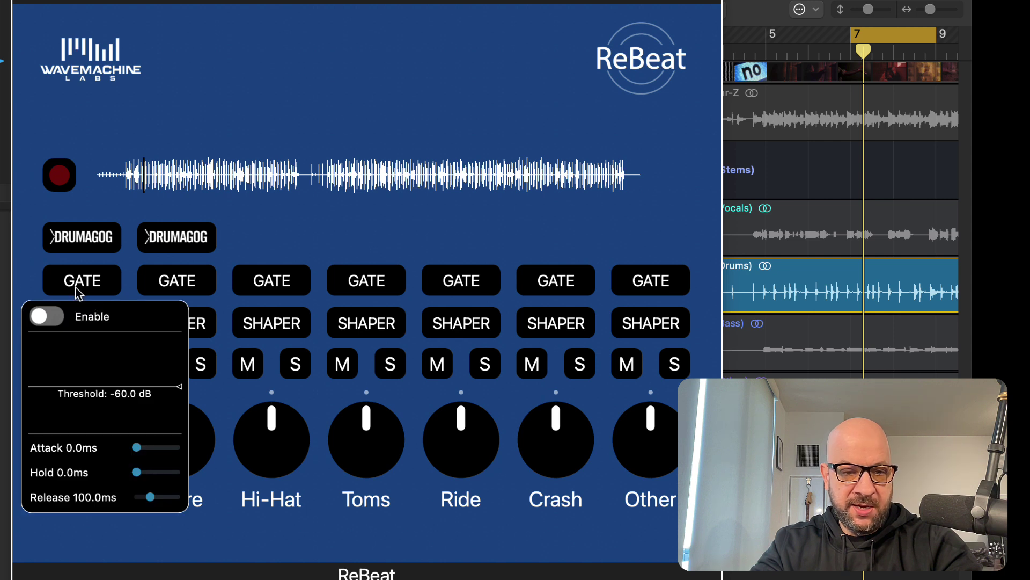
left_click(60, 316)
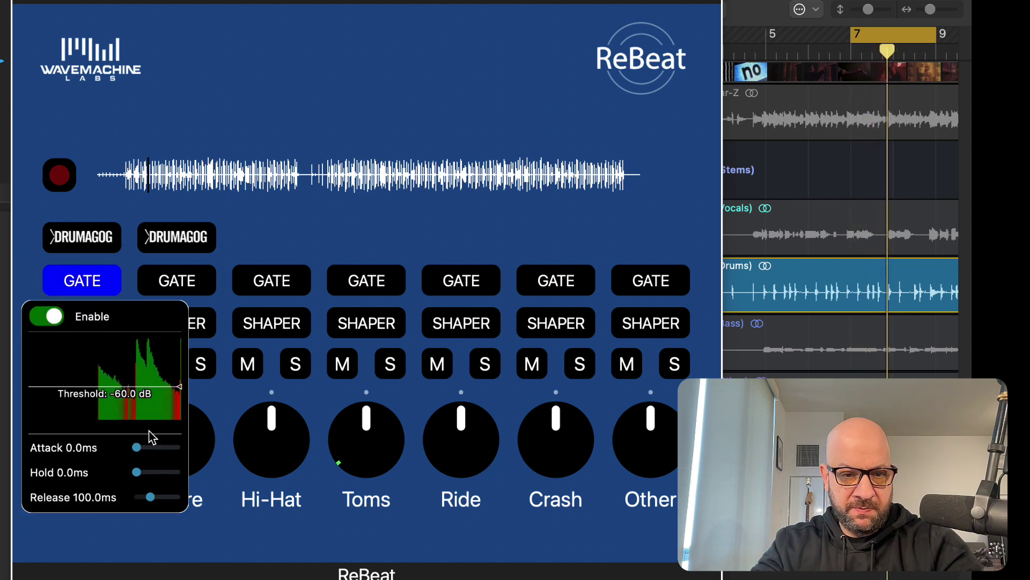
left_click(48, 322)
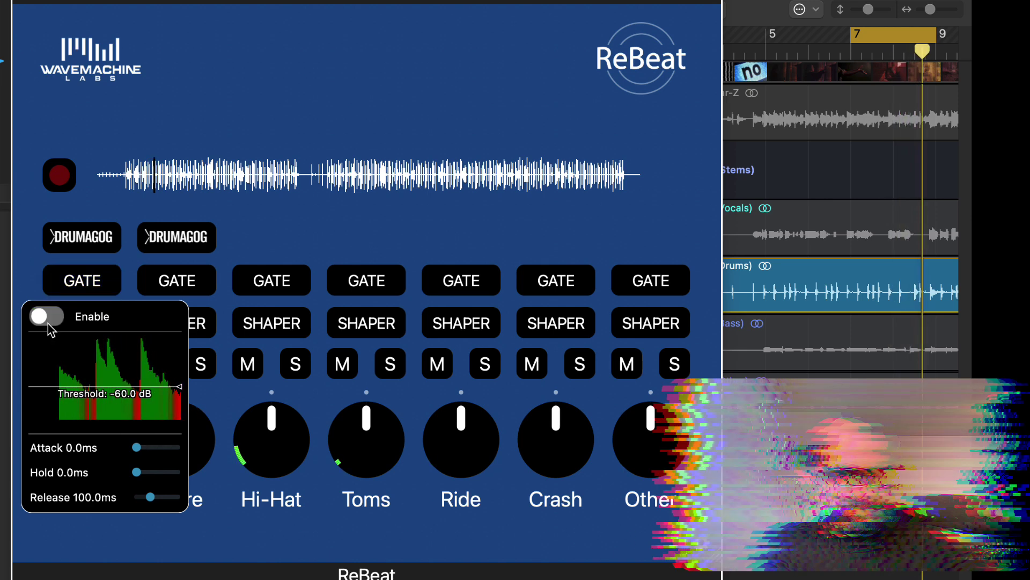
left_click(290, 240)
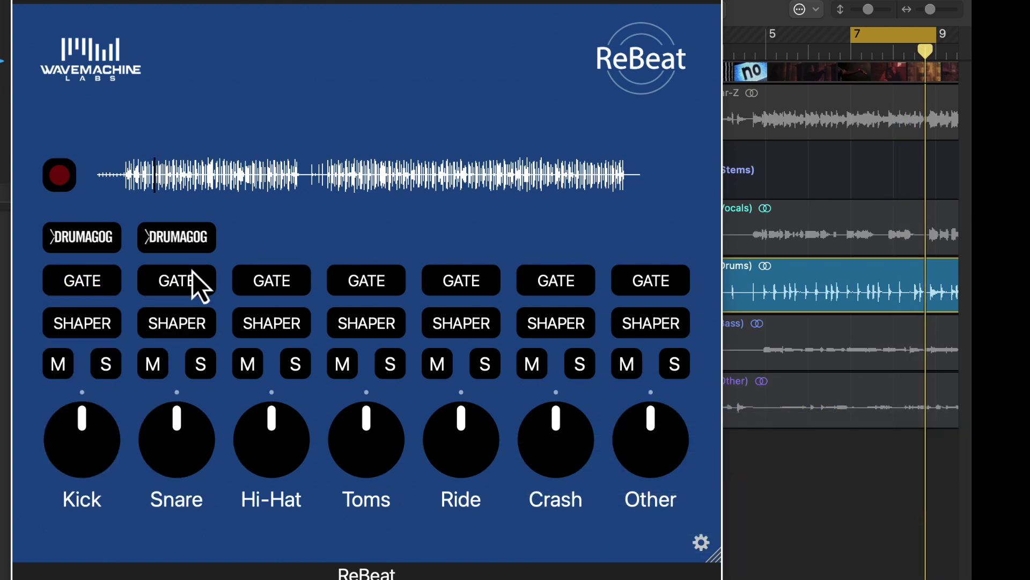
Reveal ReBeat's saved stems in Finder and select crash.wav through toms.wav
left_click(701, 543)
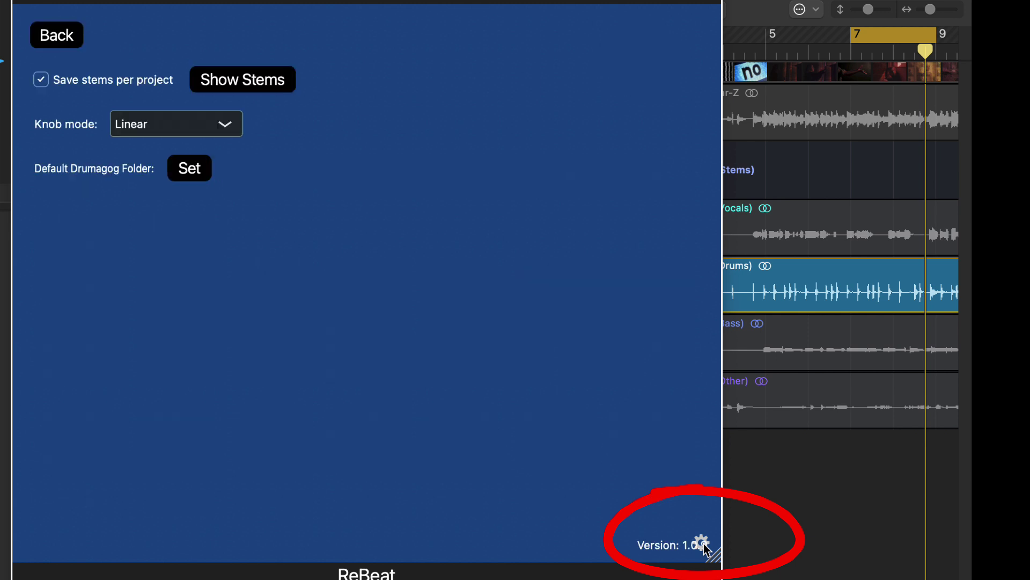
left_click(237, 83)
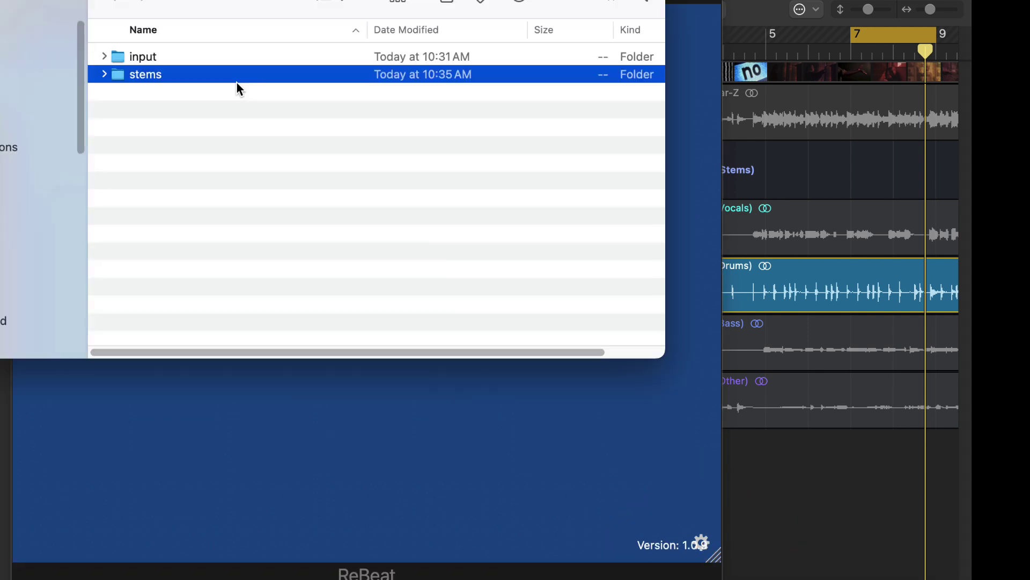
left_click(106, 76)
left_click(211, 97)
left_click(219, 197, "shift")
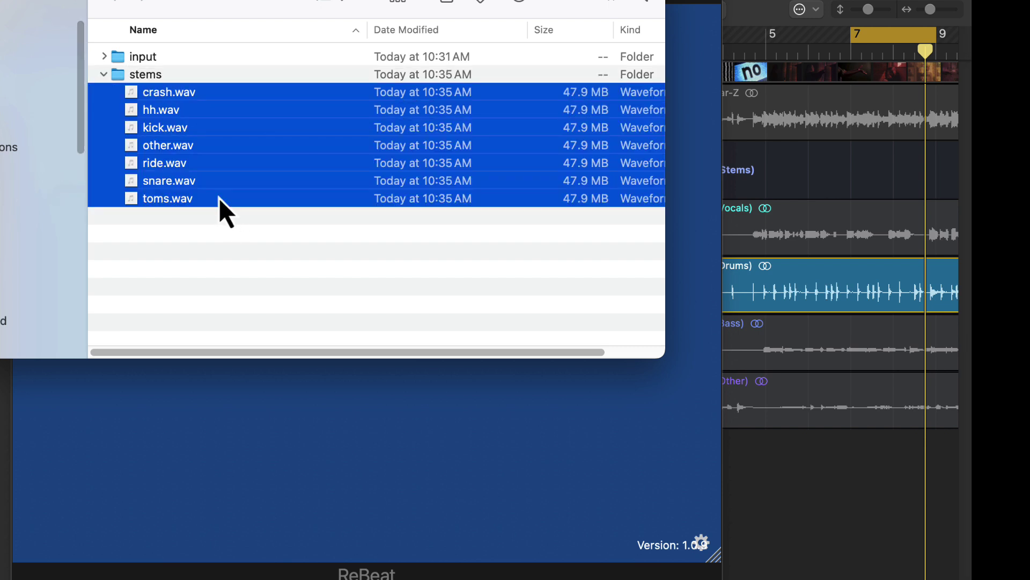
Reselect the seven drum stem WAVs in Finder and drag them into the Logic project
left_click(858, 40)
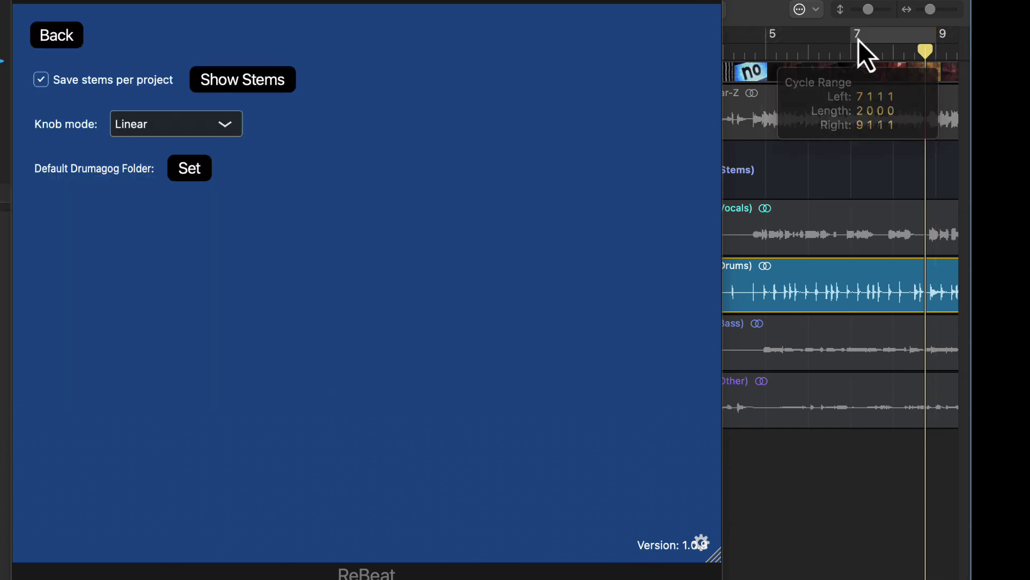
left_click(234, 87)
left_click(207, 95)
left_click(205, 197, "shift")
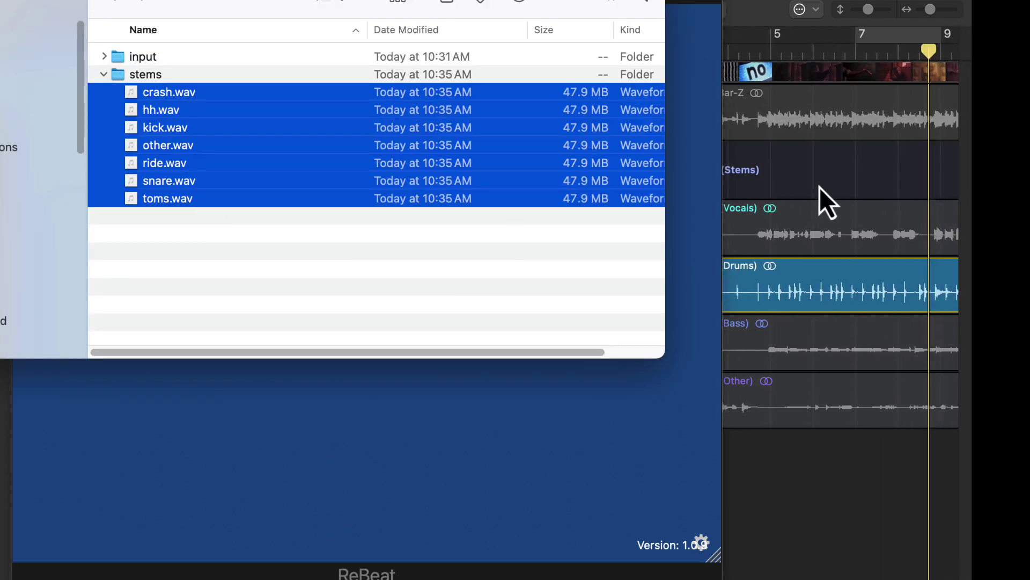
left_click_drag(177, 112, 771, 498)
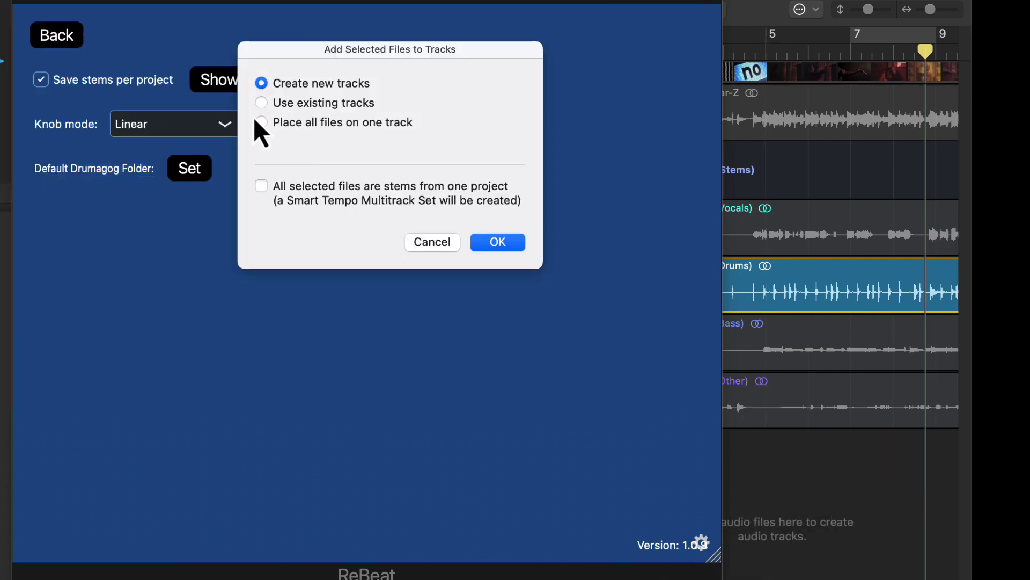
Add the drum stems as seven new tracks, crash_1 through toms_1, with regions moved to bar 1
left_click(497, 242)
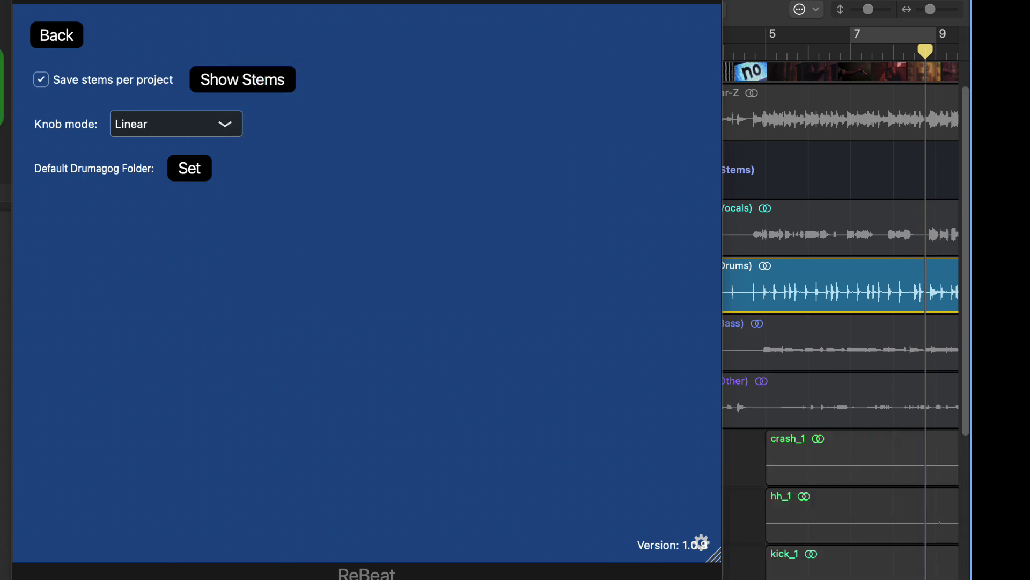
scroll(650, 464, "down", 5)
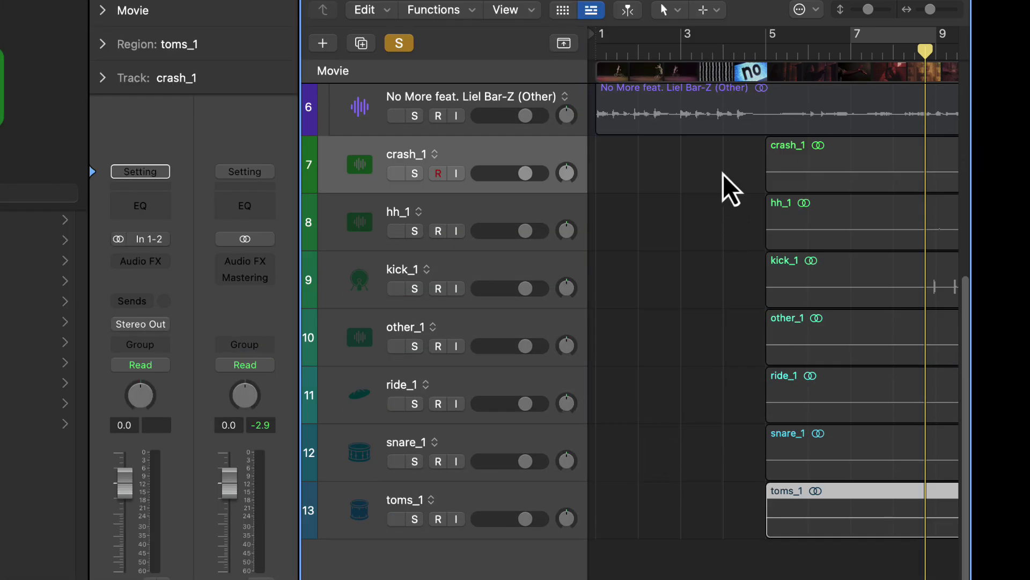
left_click_drag(721, 172, 878, 542)
left_click_drag(835, 156, 653, 155)
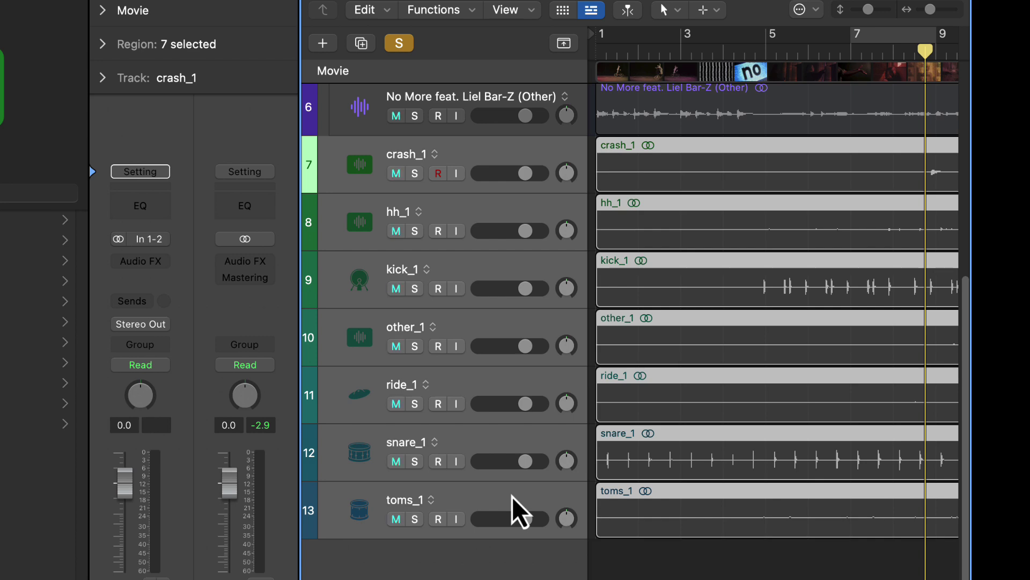
Group the seven drum tracks into a summing stack named DRUMS and collapse it
key("super+shift+d")
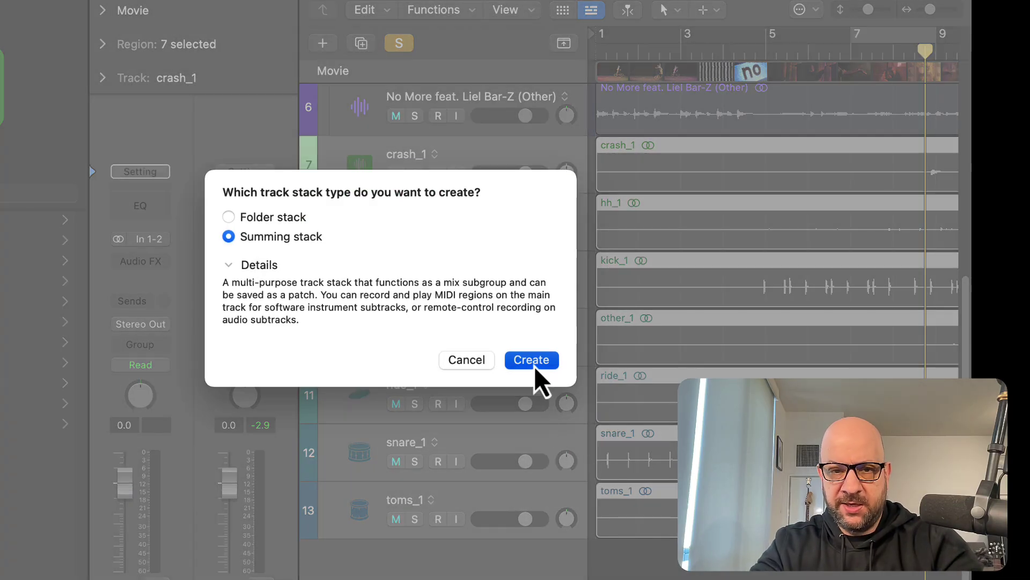
left_click(535, 366)
double_click(411, 154)
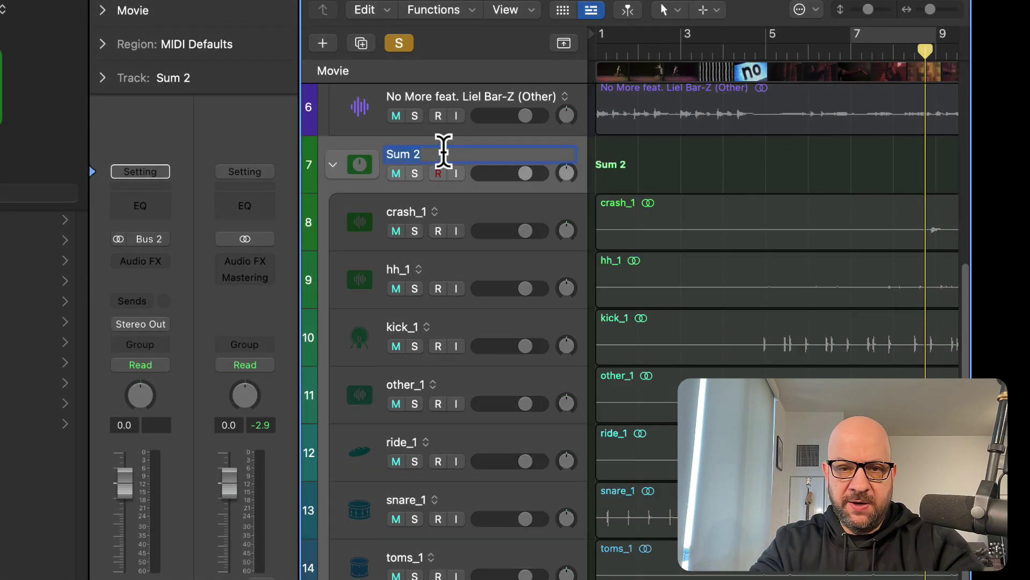
type("DRUM")
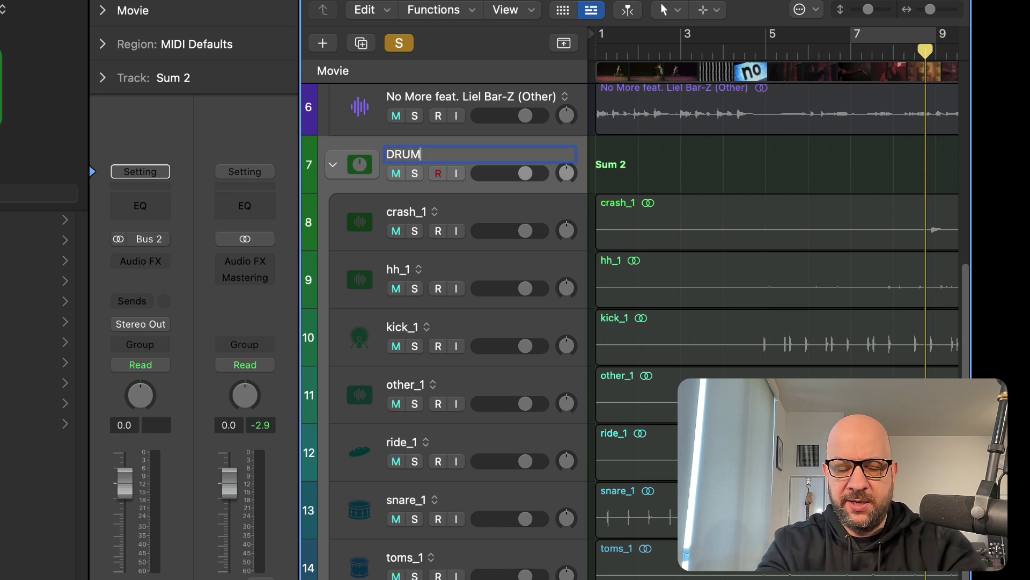
type("S")
key("Return")
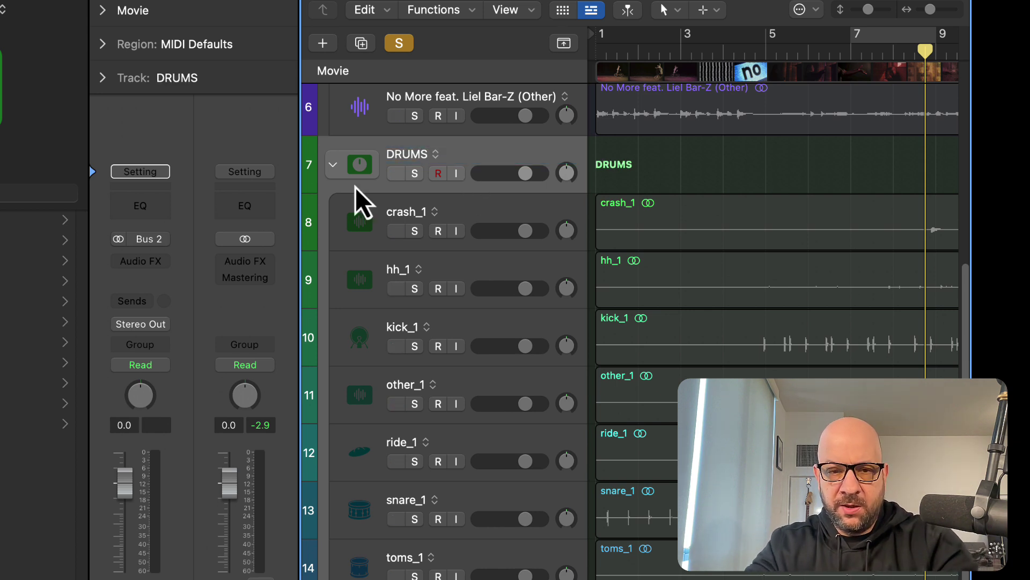
left_click(333, 165)
Mute the original Drums stem track and play back the new drums
left_click(415, 294)
left_click(419, 292)
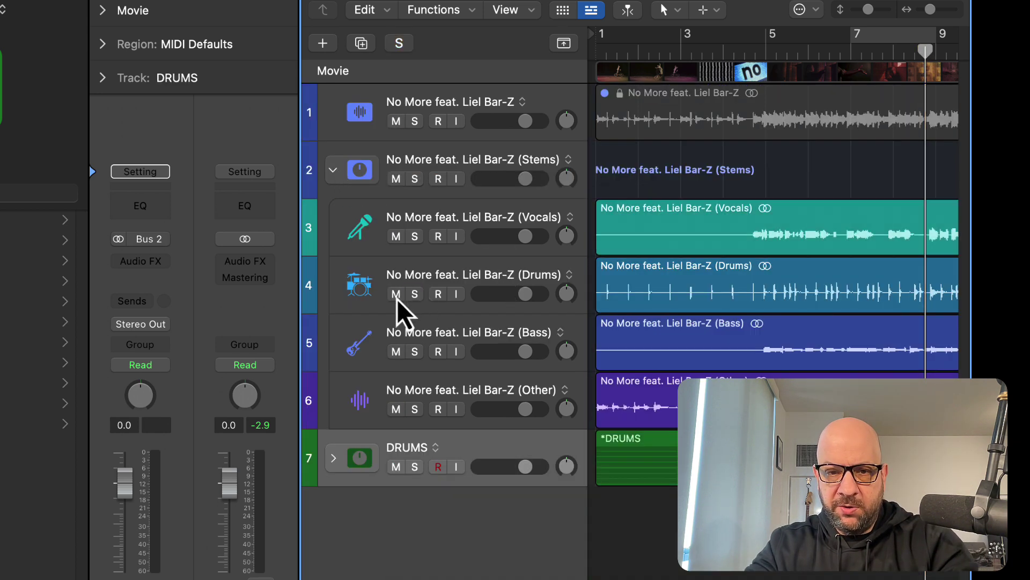
left_click(397, 296)
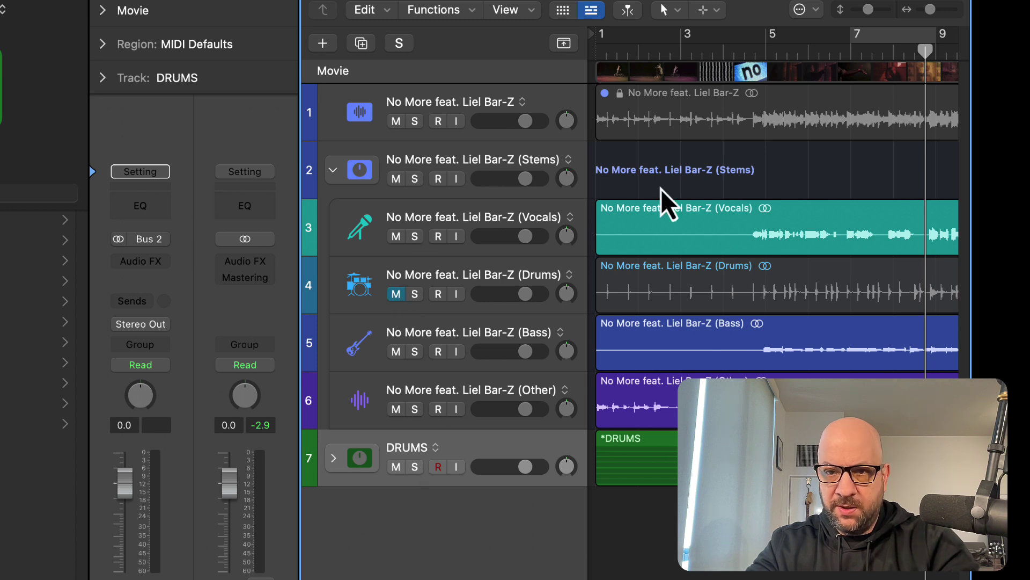
key("space")
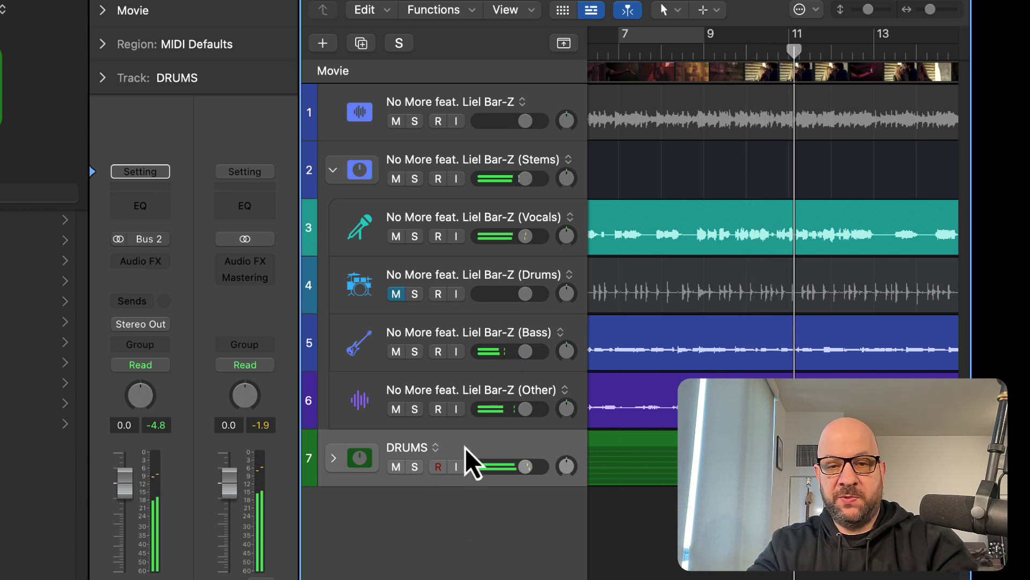
Move the DRUMS stack to second in the track list and expand it
left_click_drag(465, 448, 460, 153)
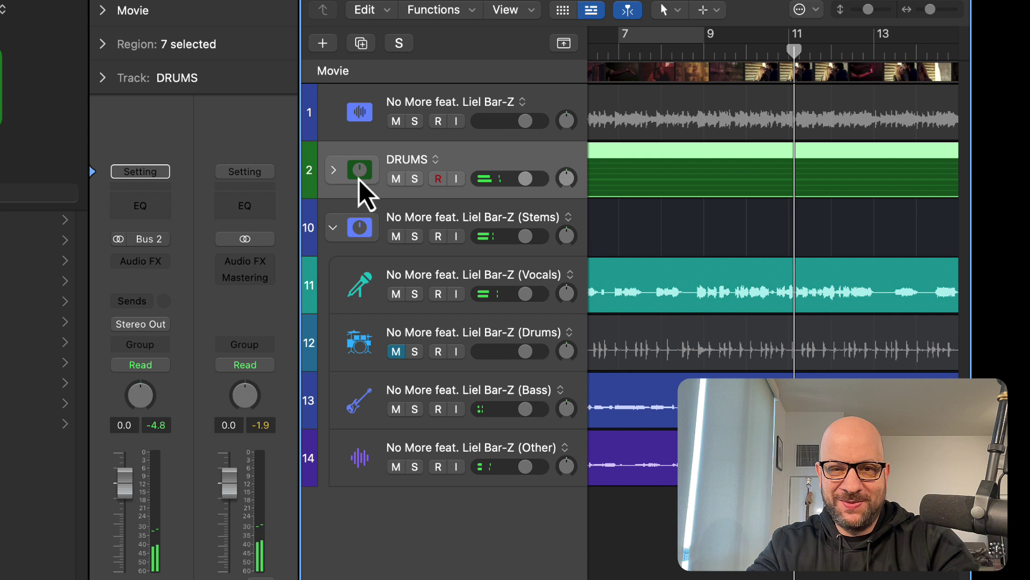
left_click(333, 170)
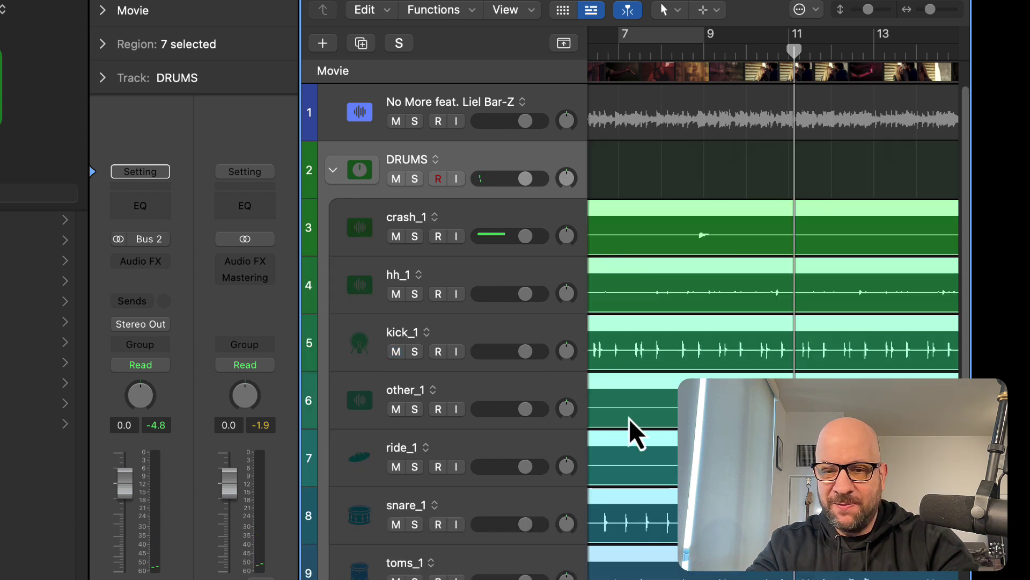
scroll(629, 421, "down", 3)
Loop bars 7 to 9 and audition the soloed DRUMS stack
left_click(720, 34)
left_click_drag(719, 34, 861, 54)
scroll(451, 168, "up", 2)
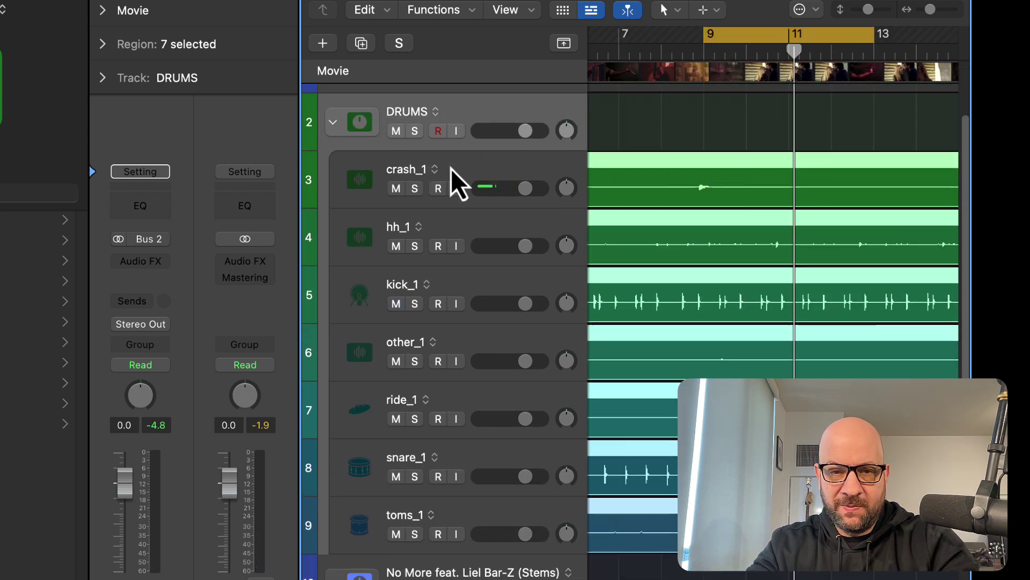
left_click(414, 131)
key("space")
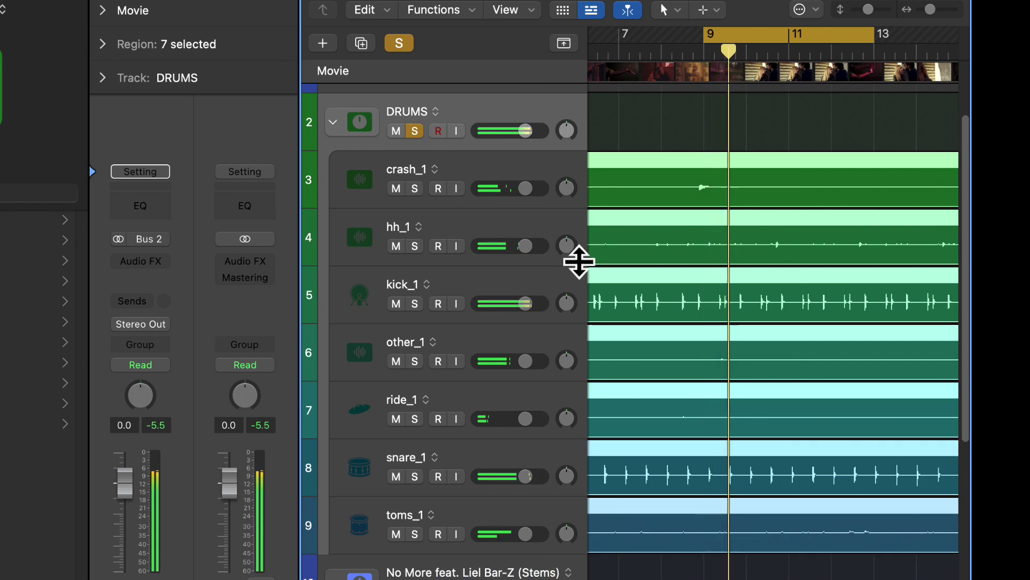
scroll(580, 260, "down", 1)
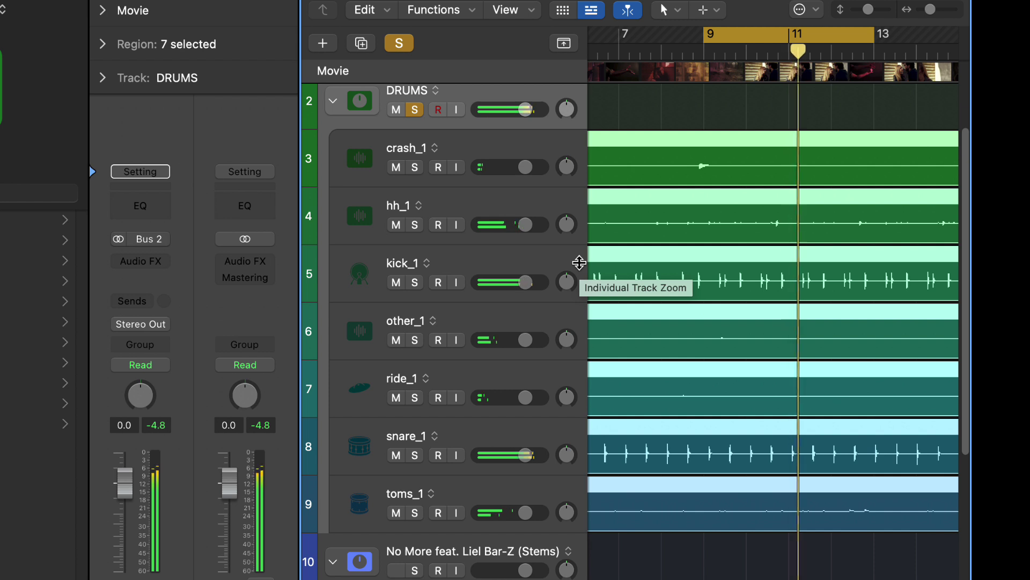
key("space")
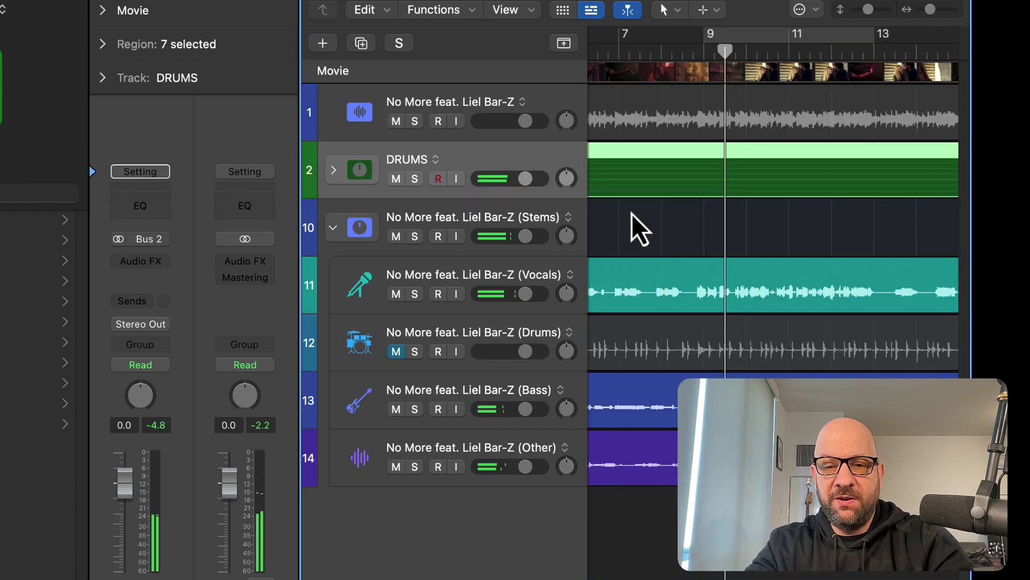
Deselect the drum regions and select the Stems, Vocals and DRUMS track headers
left_click(631, 214)
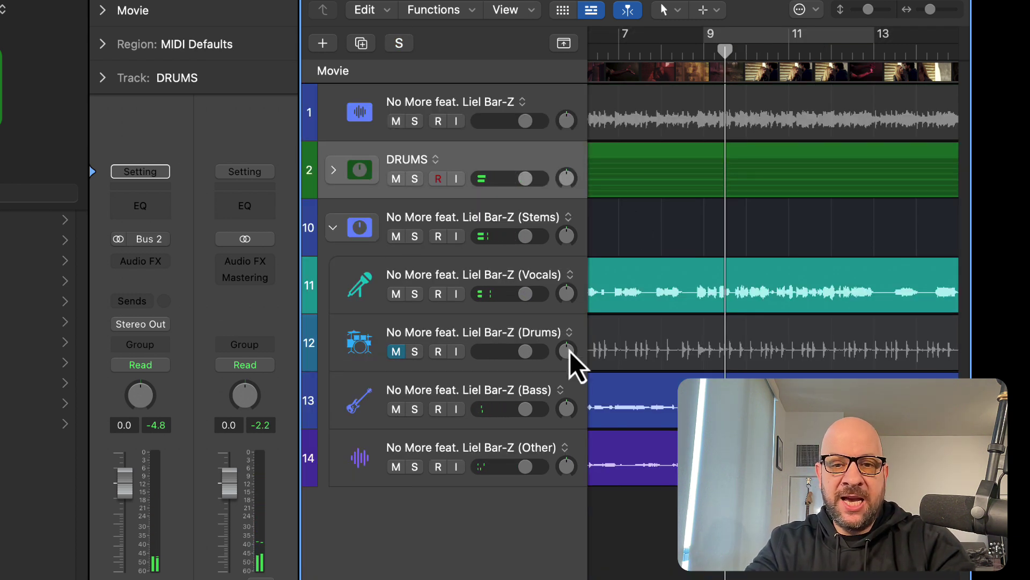
left_click(491, 220)
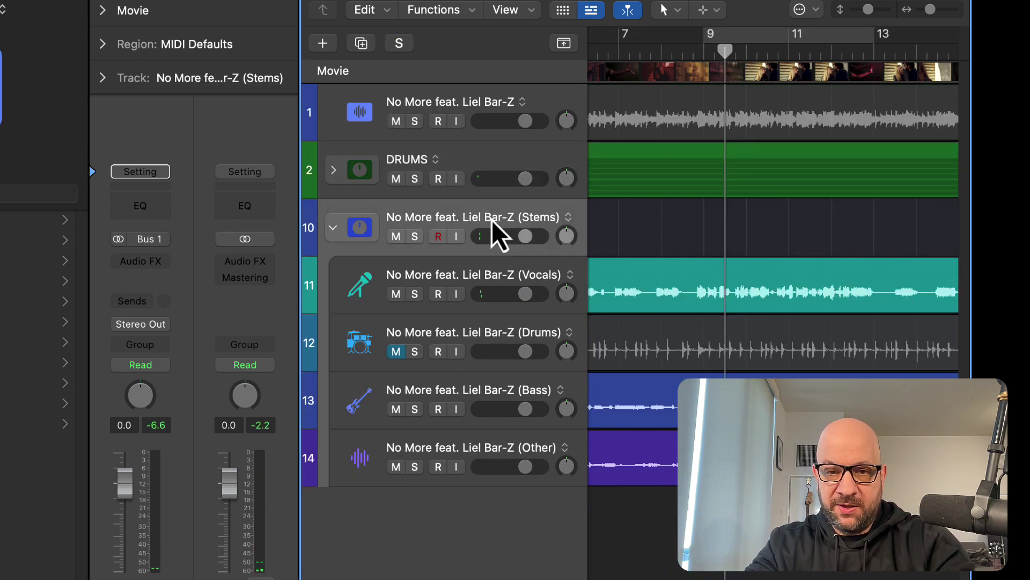
left_click(494, 273)
left_click(482, 159)
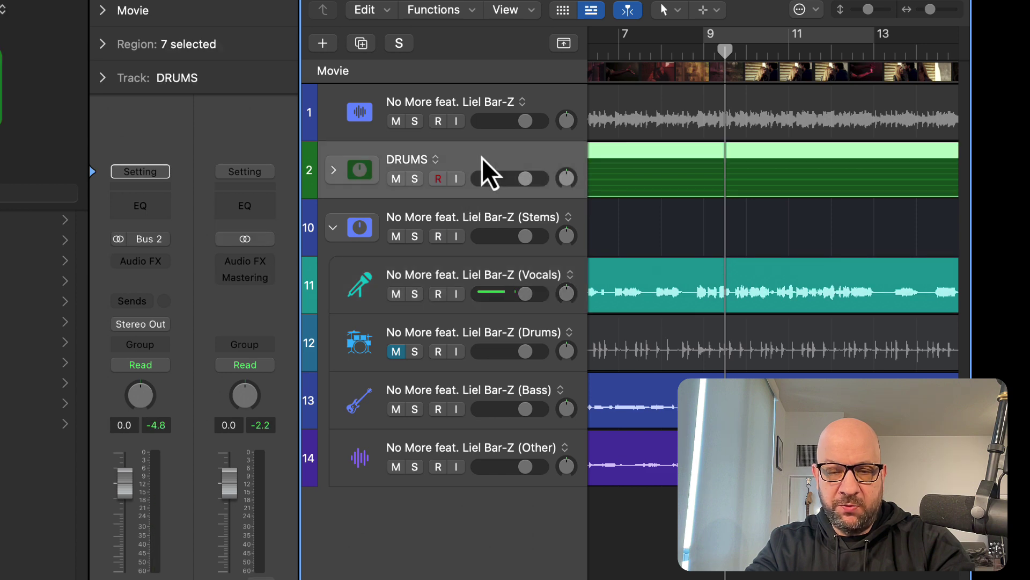
left_click(471, 213)
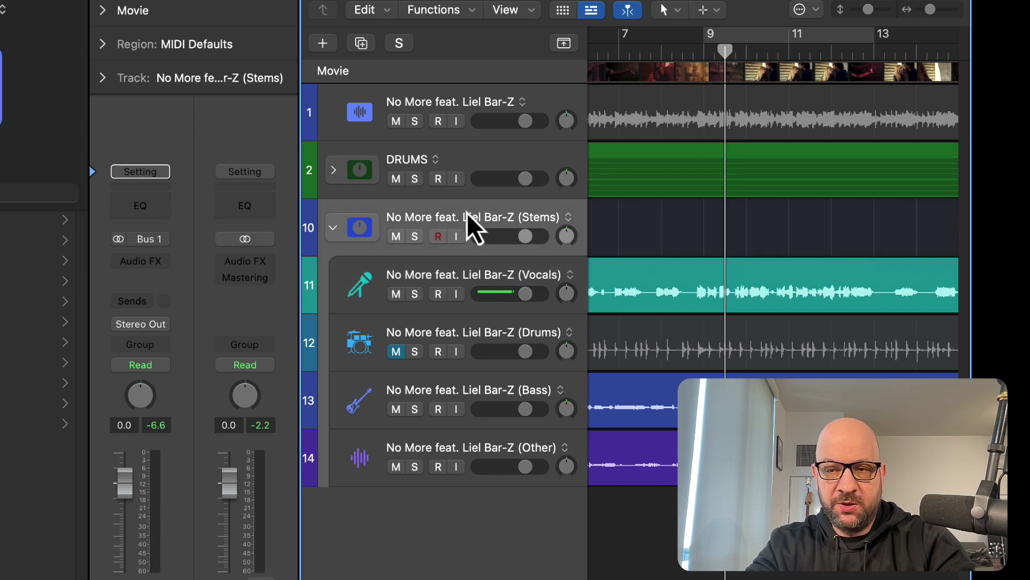
Filter Apple Loops to Beats and add Analog Drum Machine 56 as a new track at bar 9
left_click(923, 3)
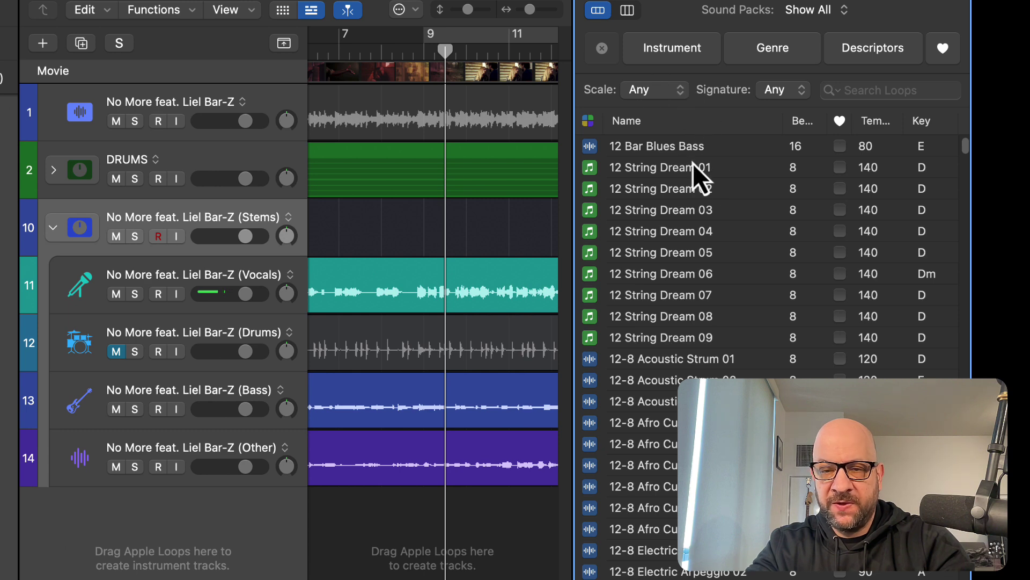
left_click(678, 60)
left_click(646, 129)
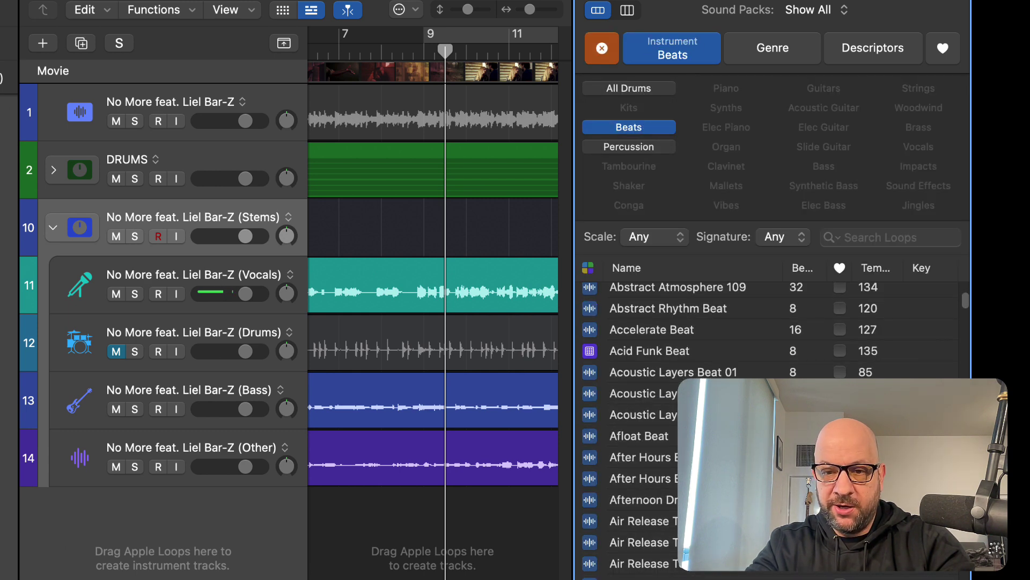
scroll(638, 424, "down", 20)
left_click(638, 502)
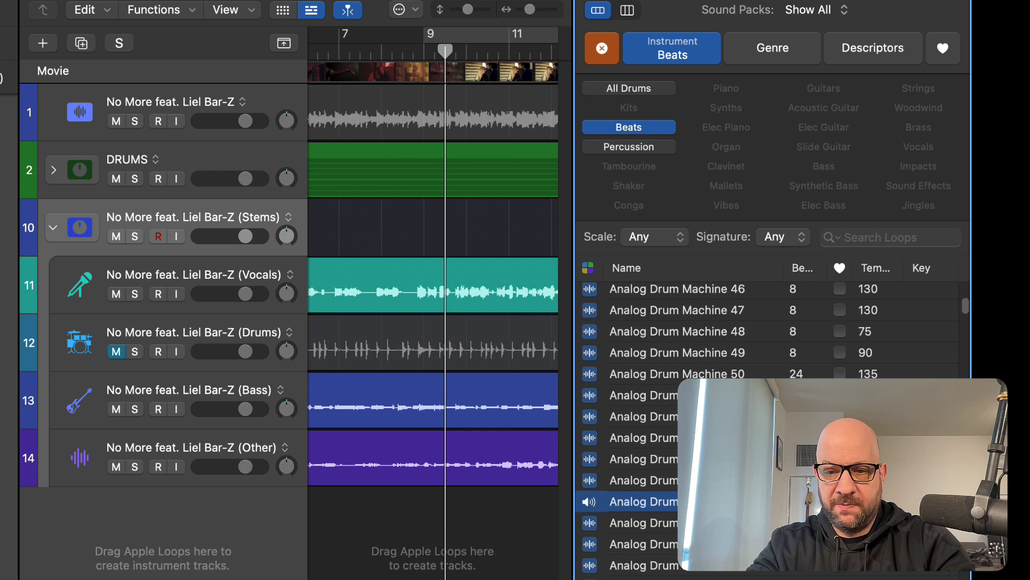
key("space")
left_click_drag(639, 501, 423, 536)
Cycle bars 9 to 11 and play the soloed Analog Drum Machine 56 track
key("o")
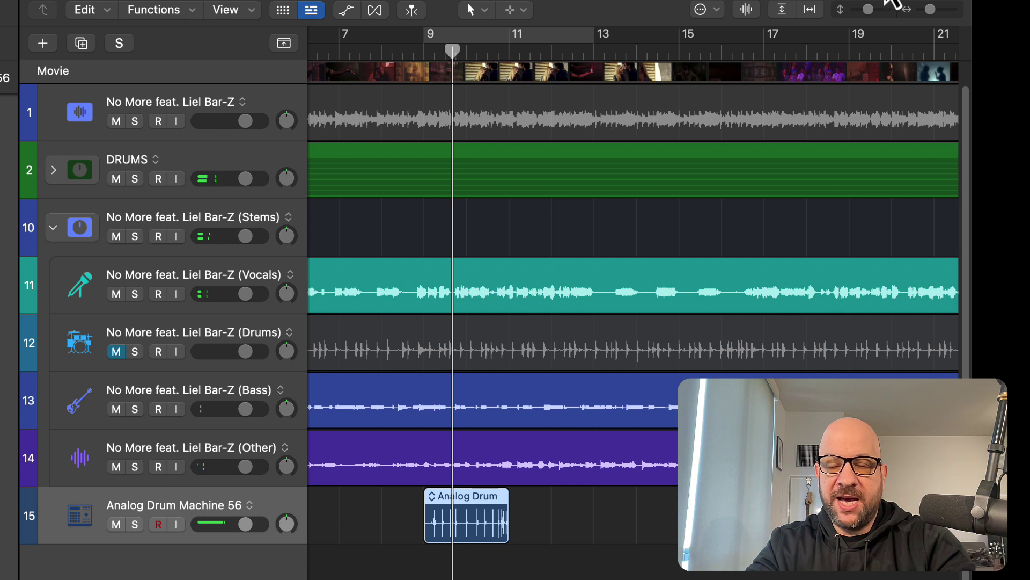
left_click(438, 41)
left_click(438, 41)
left_click(437, 39)
left_click(442, 38)
left_click_drag(442, 37, 504, 44)
left_click(134, 524)
key("space")
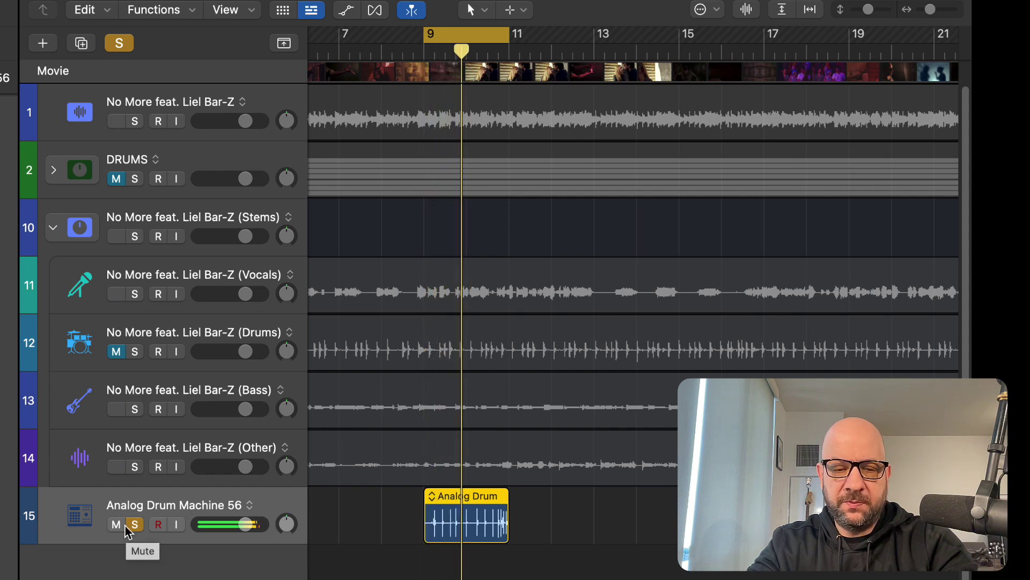
Insert ReBeat (Stereo) as an Audio FX plug-in on the track
left_click(2, 186)
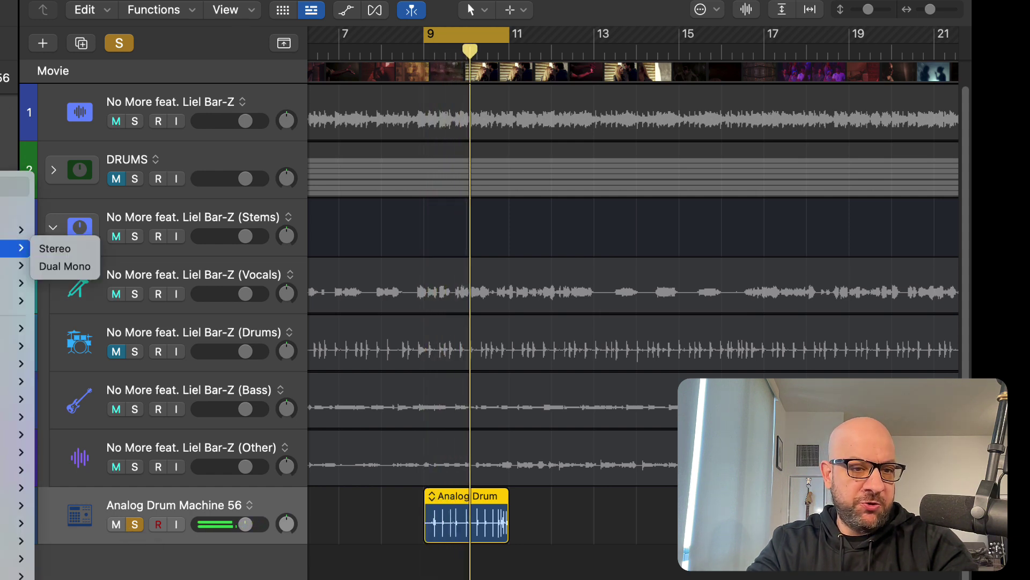
left_click(63, 231)
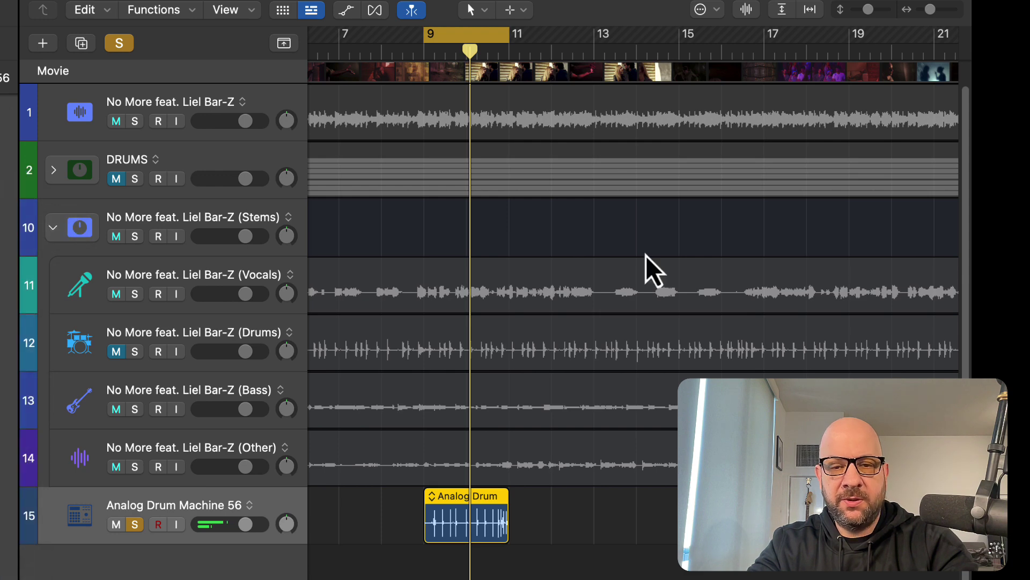
left_click_drag(440, 144, 276, 1)
Capture the loop's drum hits in ReBeat and enable Drumagog on the kick slot
left_click(65, 216)
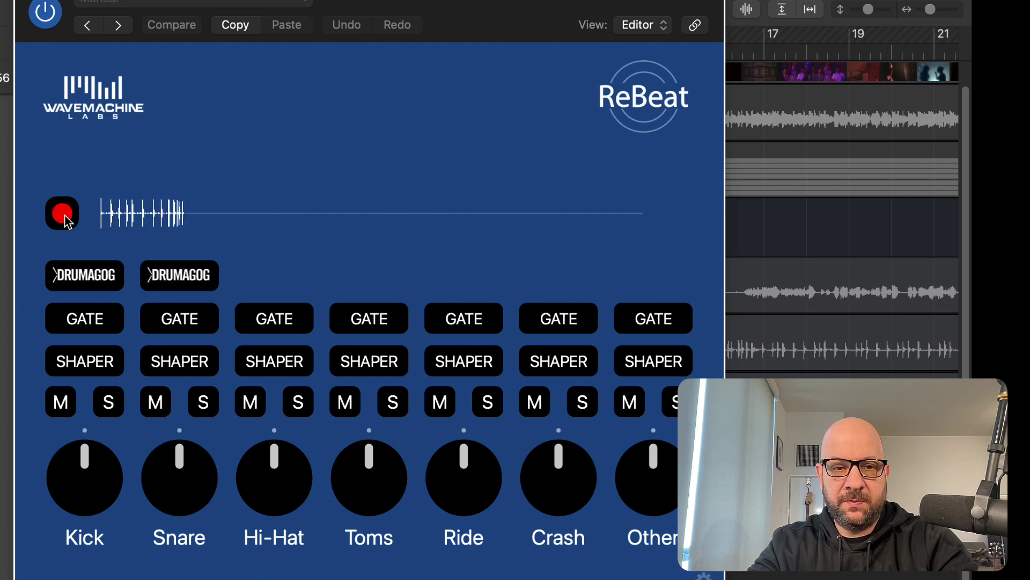
left_click(64, 215)
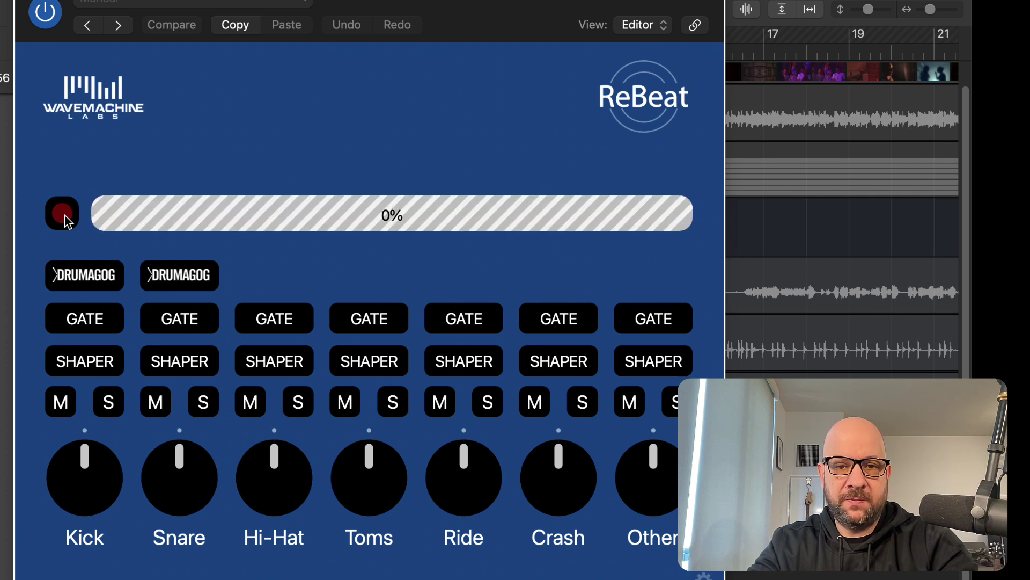
left_click(106, 279)
left_click(59, 312)
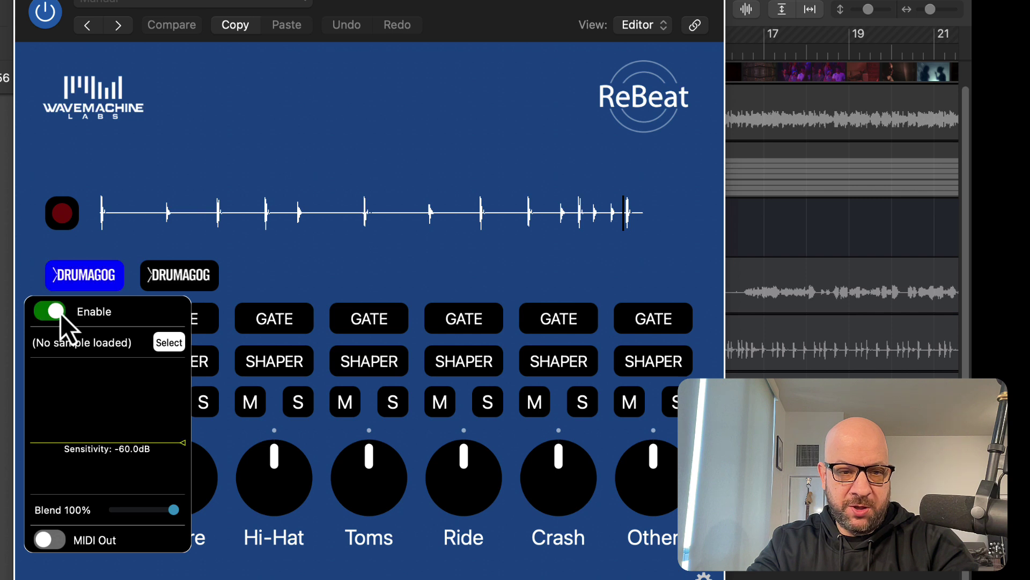
Load Kick_Alt Demo.gog from Bass Drums into the kick Drumagog and adjust its blend
left_click(166, 344)
double_click(73, 35)
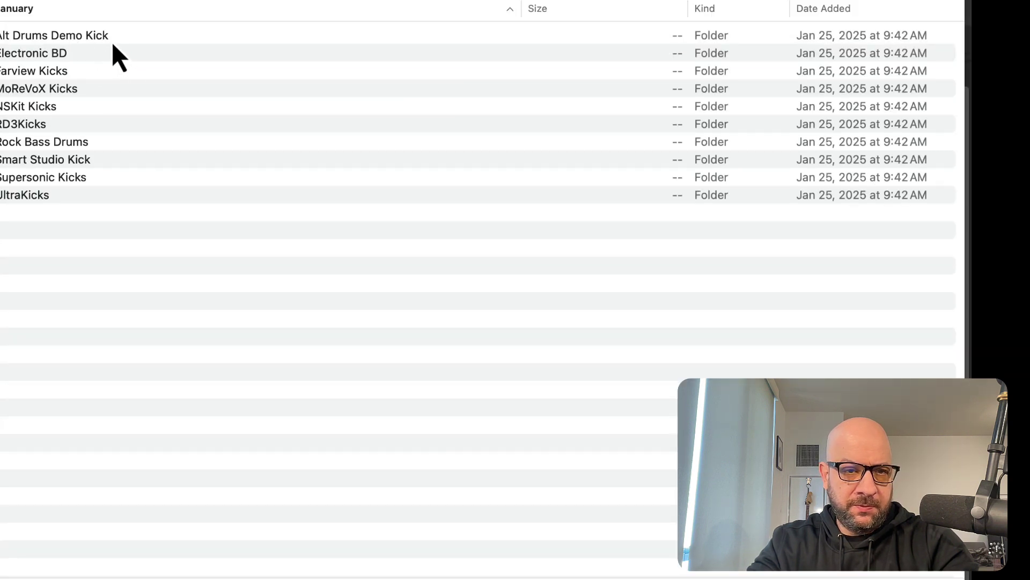
double_click(118, 41)
left_click(121, 40)
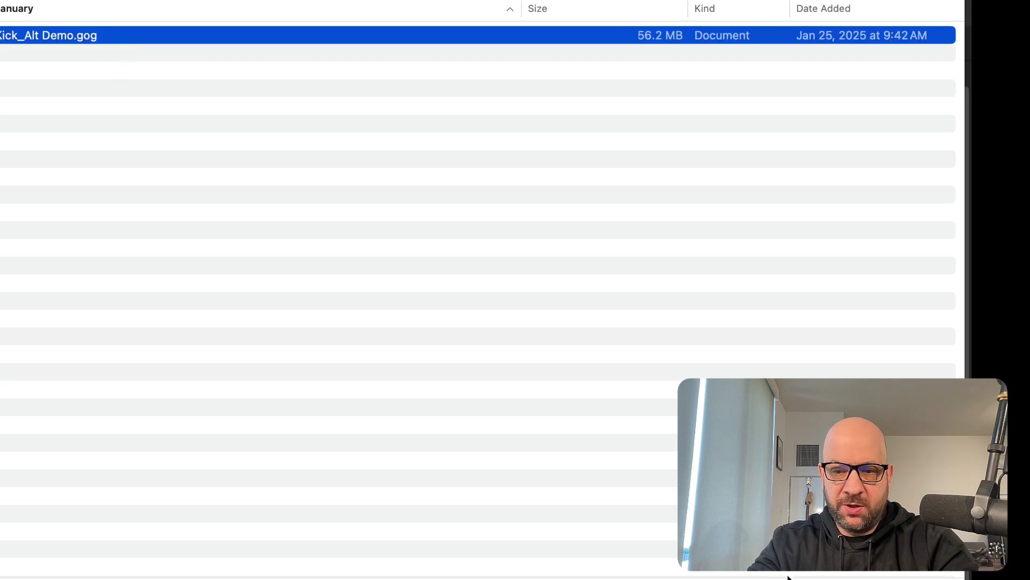
key("Return")
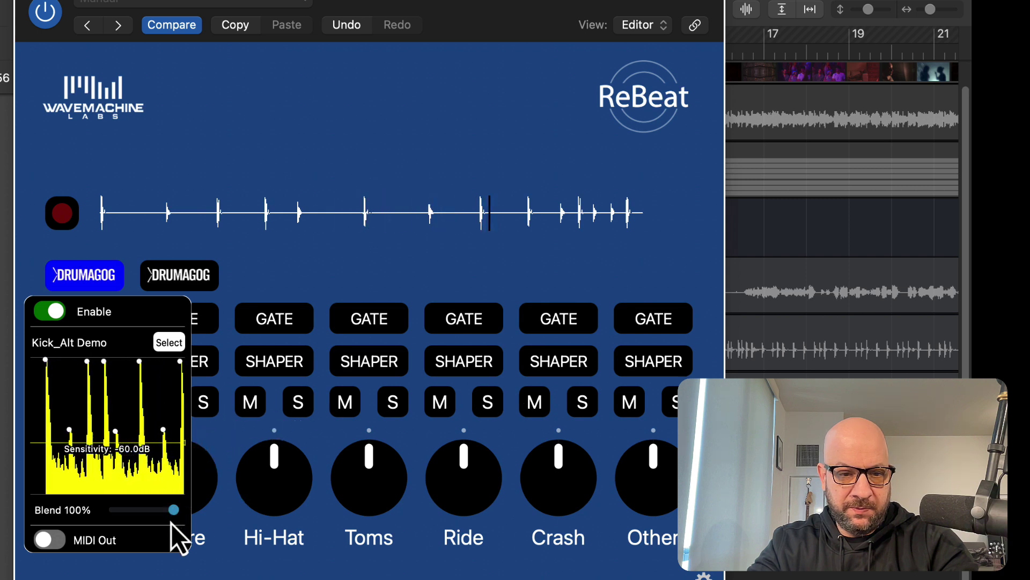
mouse_move(173, 510)
left_mouse_down()
mouse_move(128, 517)
mouse_move(185, 523)
left_mouse_up()
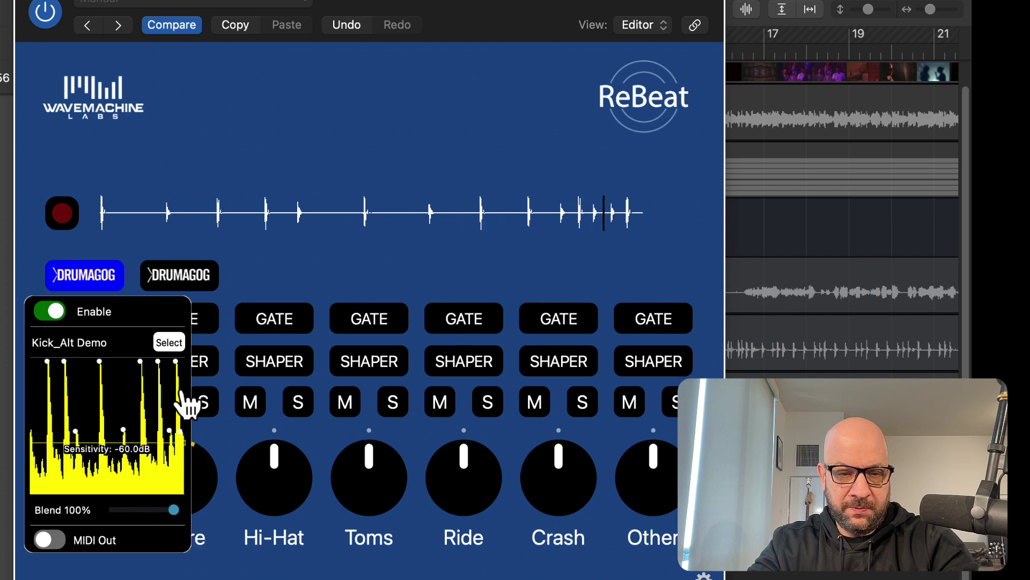
left_click(246, 279)
left_click(207, 276)
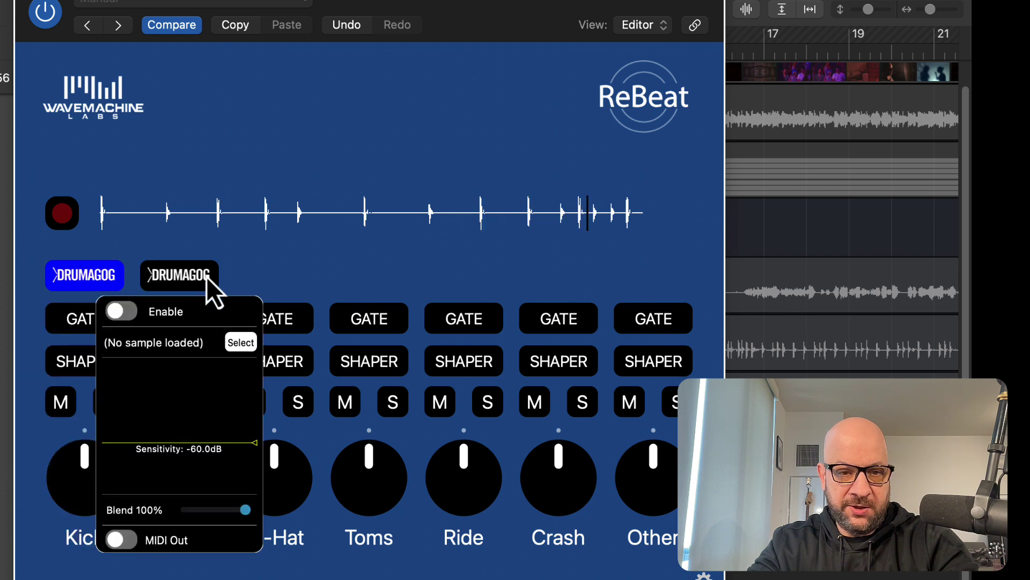
Enable the snare Drumagog and load Snare_Alt Demo.gog from Snare Drums
left_click(122, 311)
left_click(244, 343)
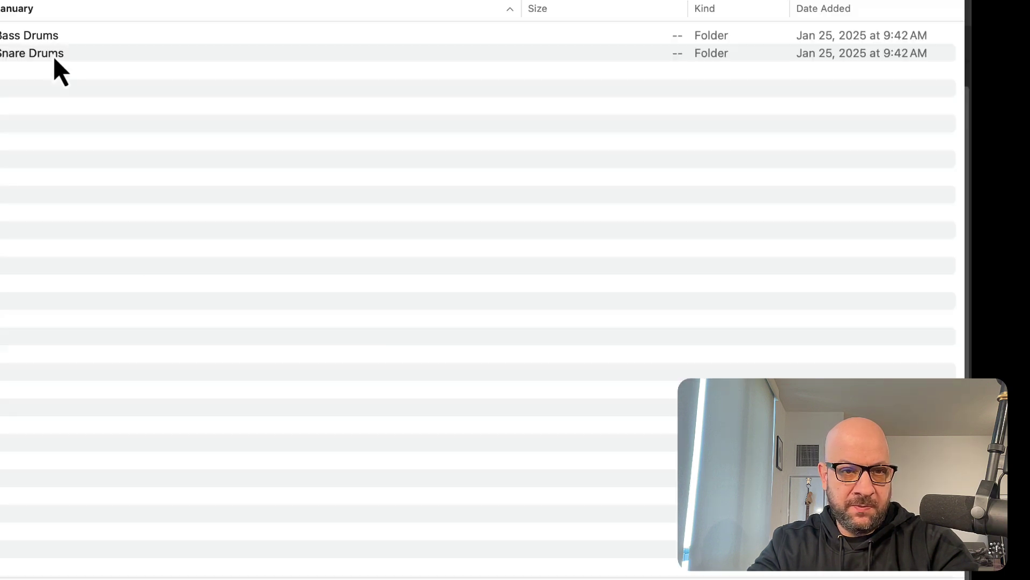
double_click(53, 56)
double_click(122, 43)
left_click(132, 44)
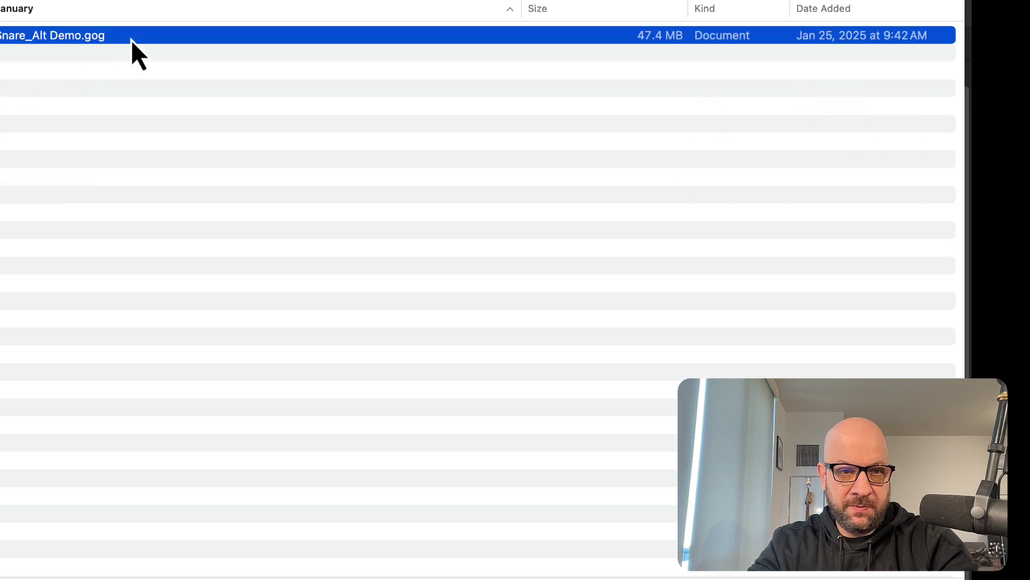
key("Return")
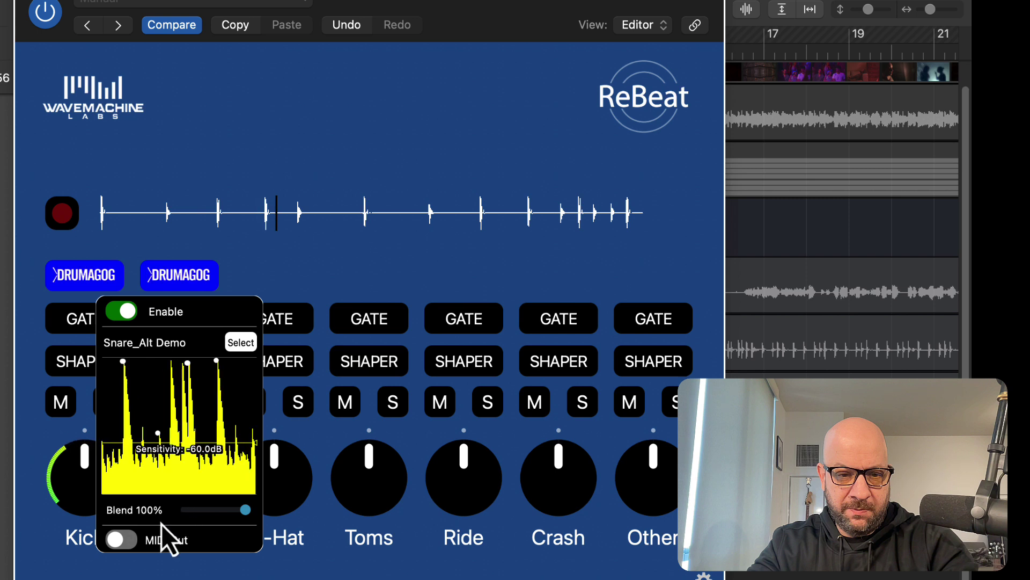
Lower the snare blend slightly and raise its trigger sensitivity to -33.2 dB
left_click_drag(244, 513, 271, 533)
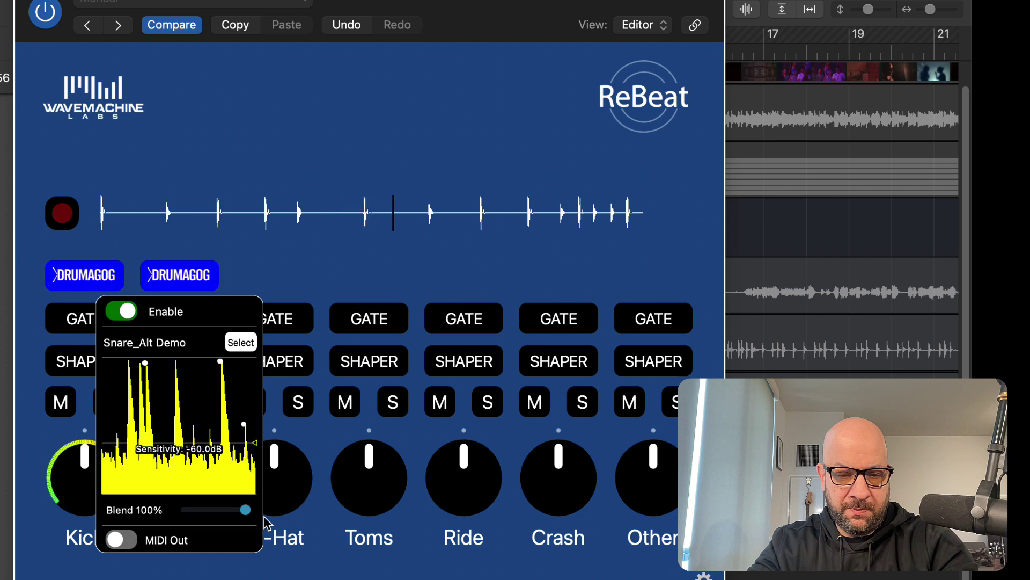
left_click_drag(217, 466, 232, 406)
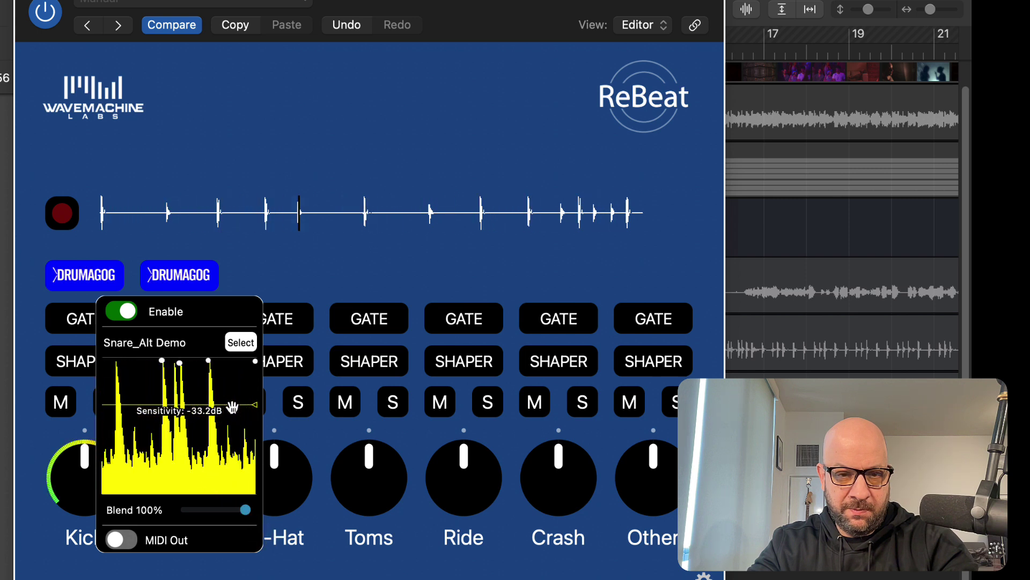
left_click(266, 278)
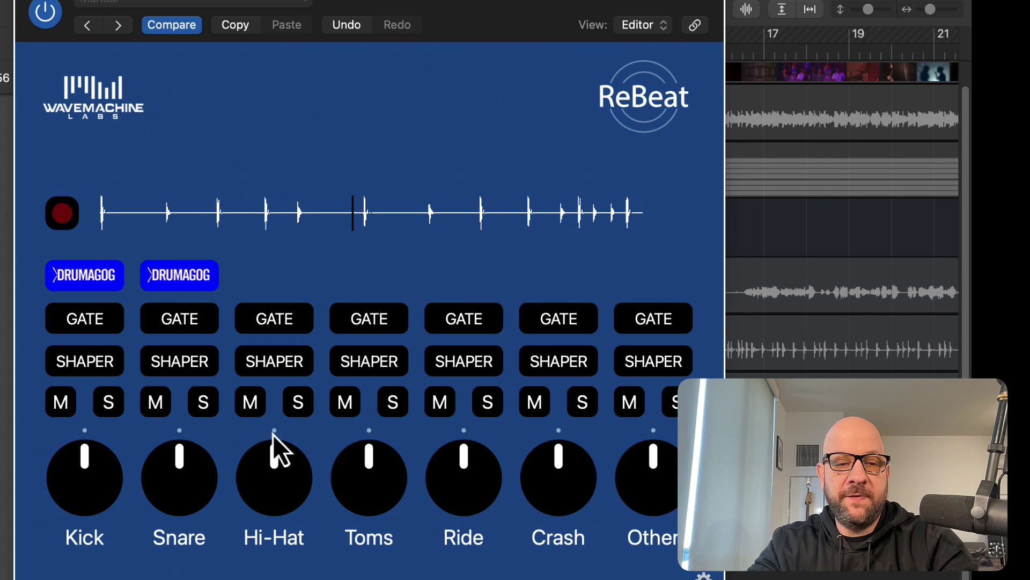